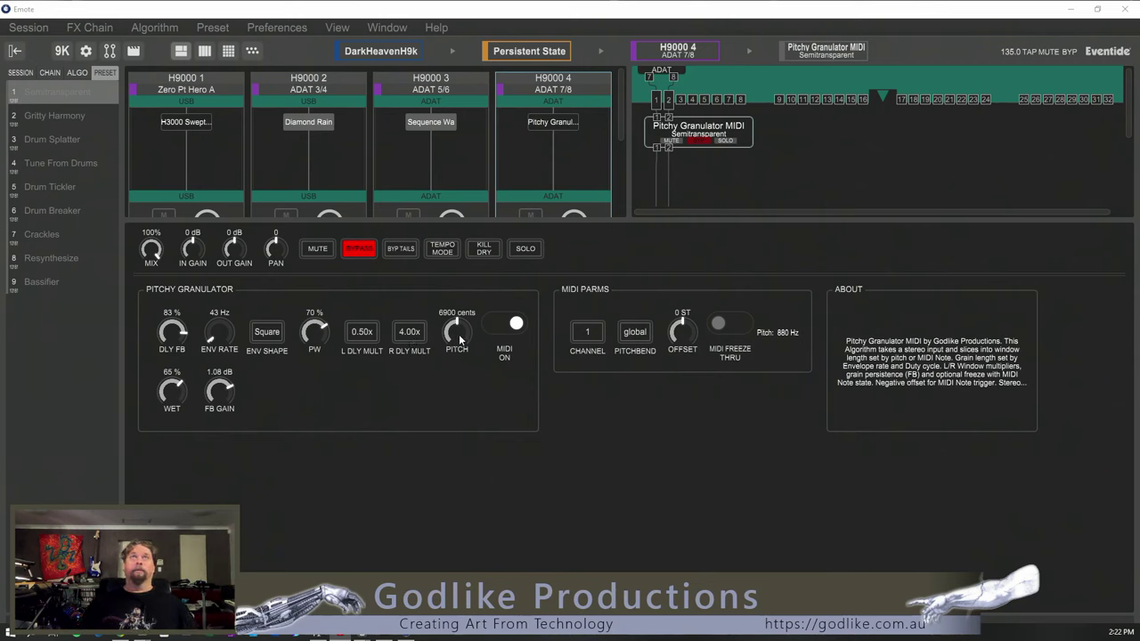
Step: Turn the Pitchy Granulator's MIDI control off, try the pitch knob, and turn MIDI control on again
{"action": "left_click", "coordinate": [504, 329]}
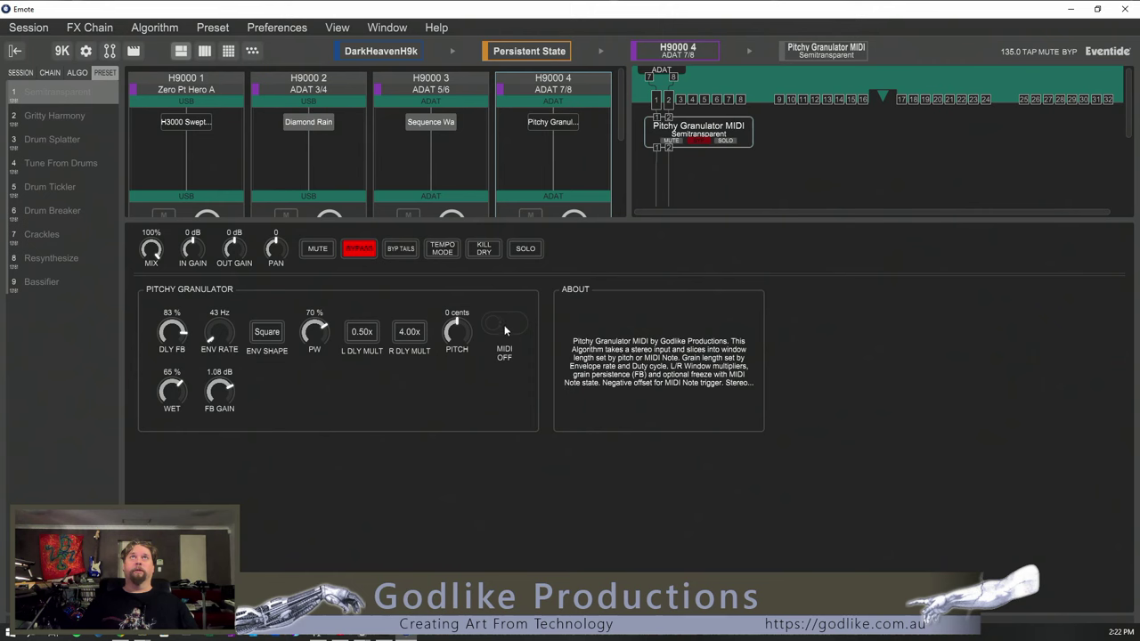
{"action": "mouse_move", "coordinate": [455, 335]}
{"action": "left_mouse_down"}
{"action": "mouse_move", "coordinate": [456, 307]}
{"action": "mouse_move", "coordinate": [469, 323]}
{"action": "left_mouse_up"}
{"action": "left_click", "coordinate": [492, 327]}
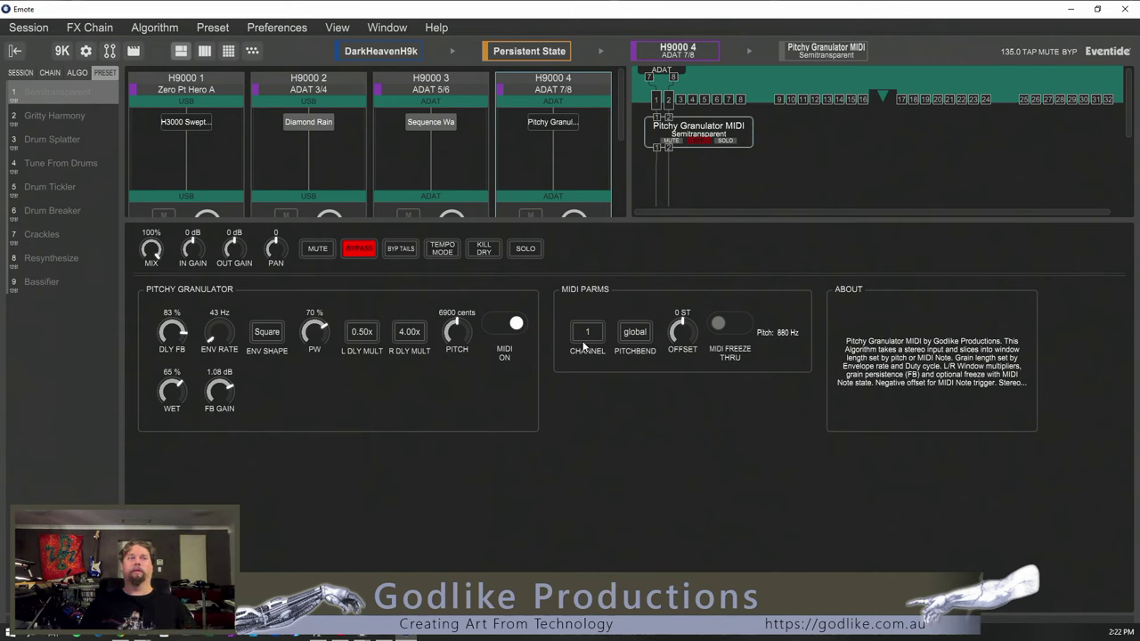
Step: Examine the available pitchbend range options in the MIDI parameters without changing the selection
{"action": "left_click", "coordinate": [635, 334]}
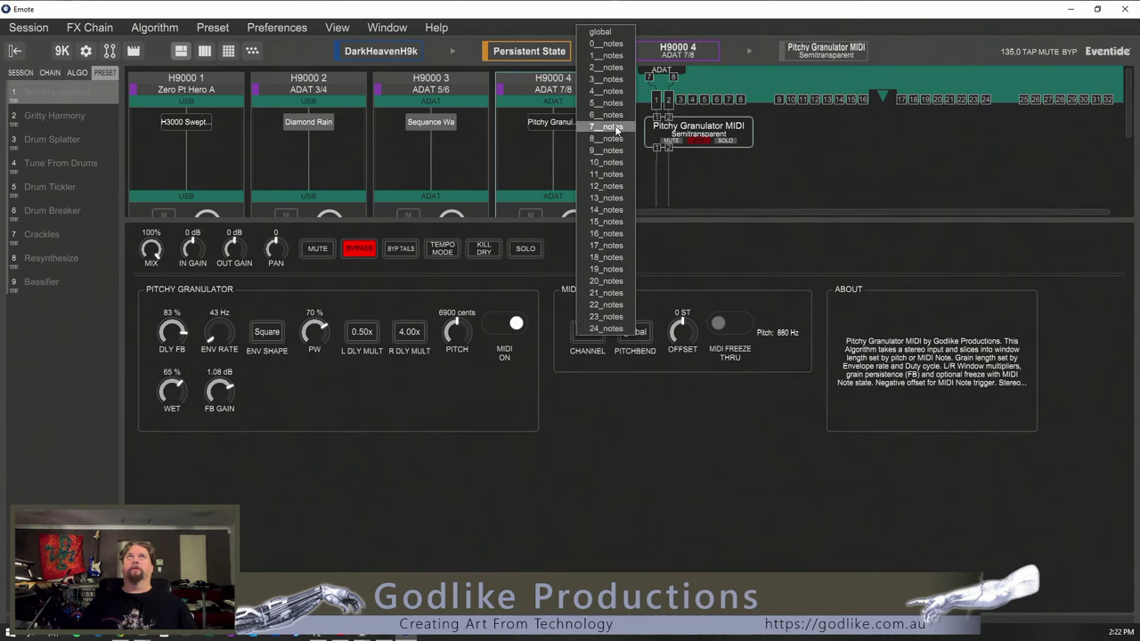
{"action": "left_click", "coordinate": [634, 337]}
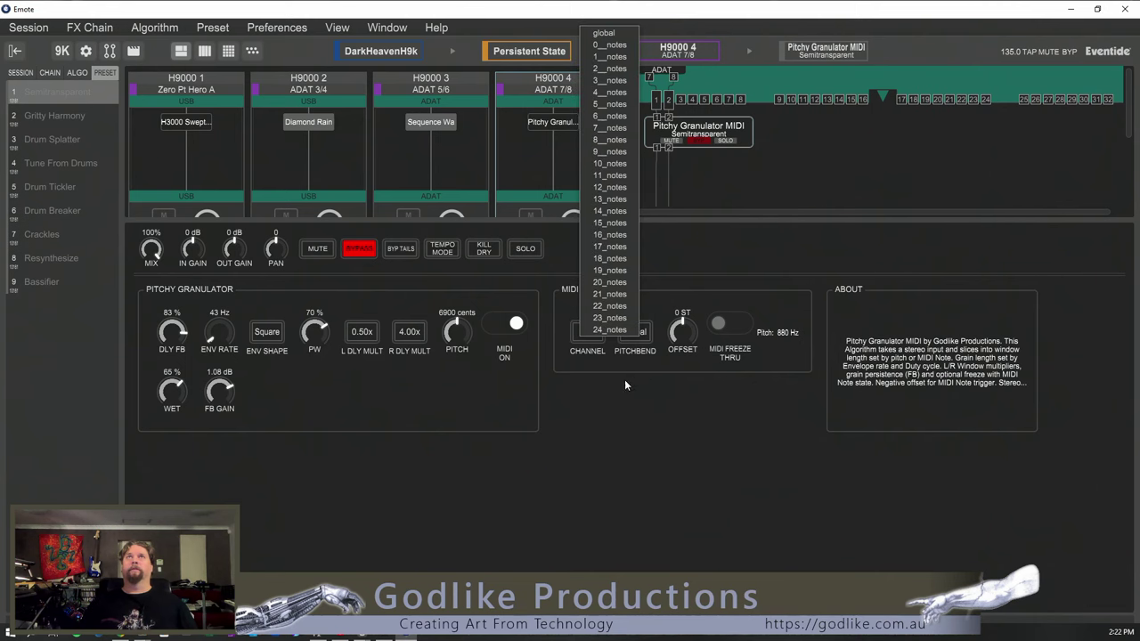
{"action": "left_click", "coordinate": [653, 300]}
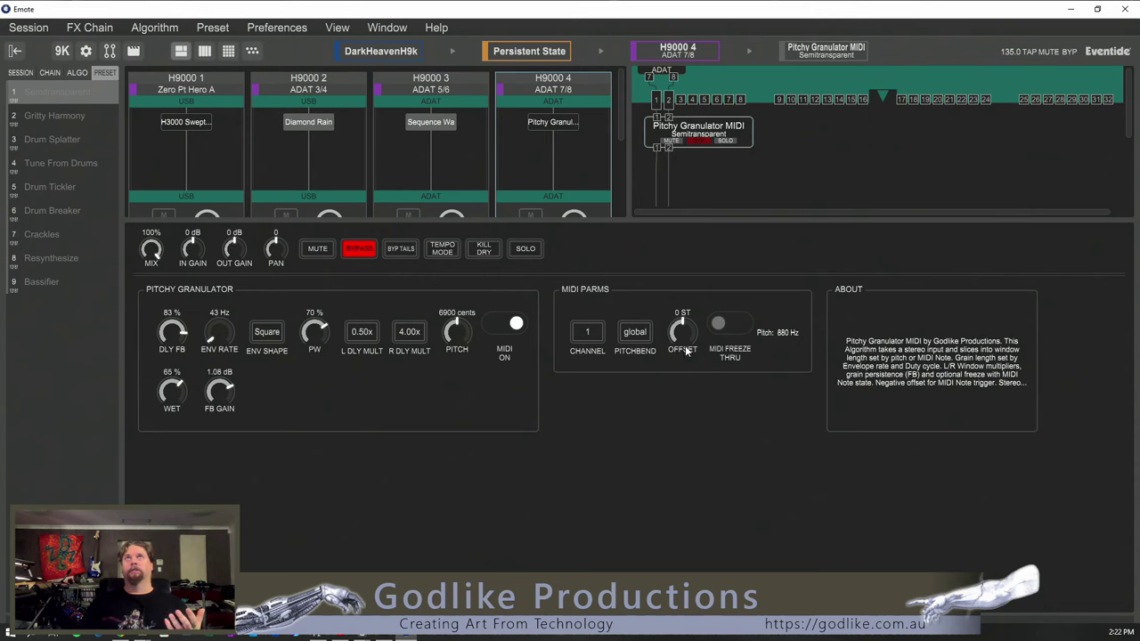
Step: Try the MIDI offset knob and switch MIDI freeze to Freeze and back to Thru
{"action": "mouse_move", "coordinate": [686, 333]}
{"action": "left_mouse_down"}
{"action": "mouse_move", "coordinate": [686, 418]}
{"action": "mouse_move", "coordinate": [686, 329]}
{"action": "left_mouse_up"}
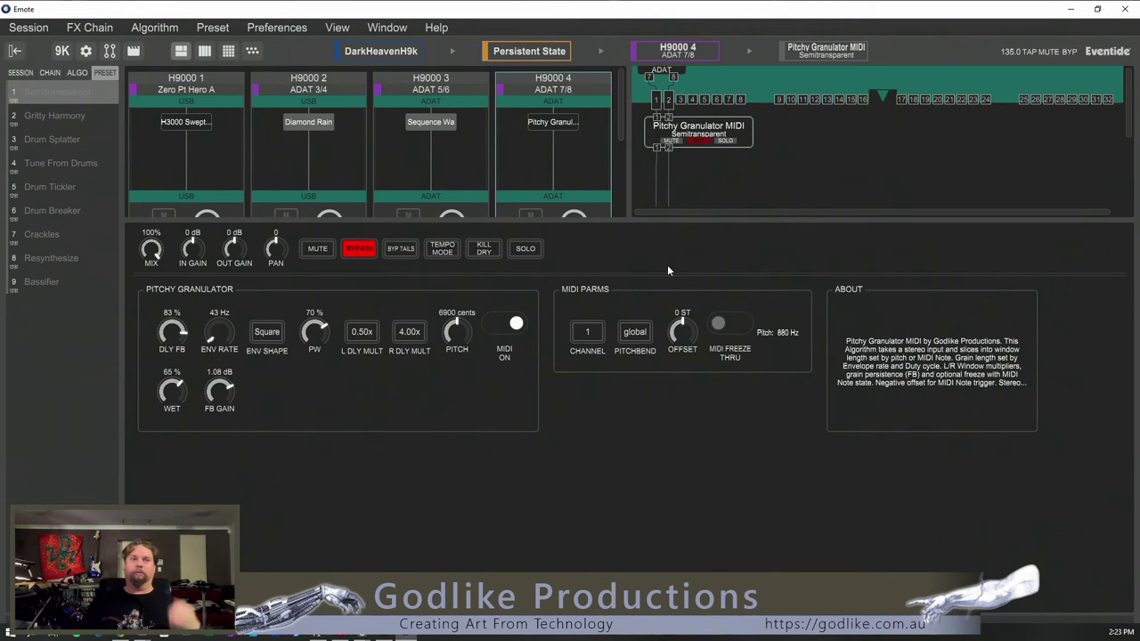
{"action": "left_click", "coordinate": [730, 323]}
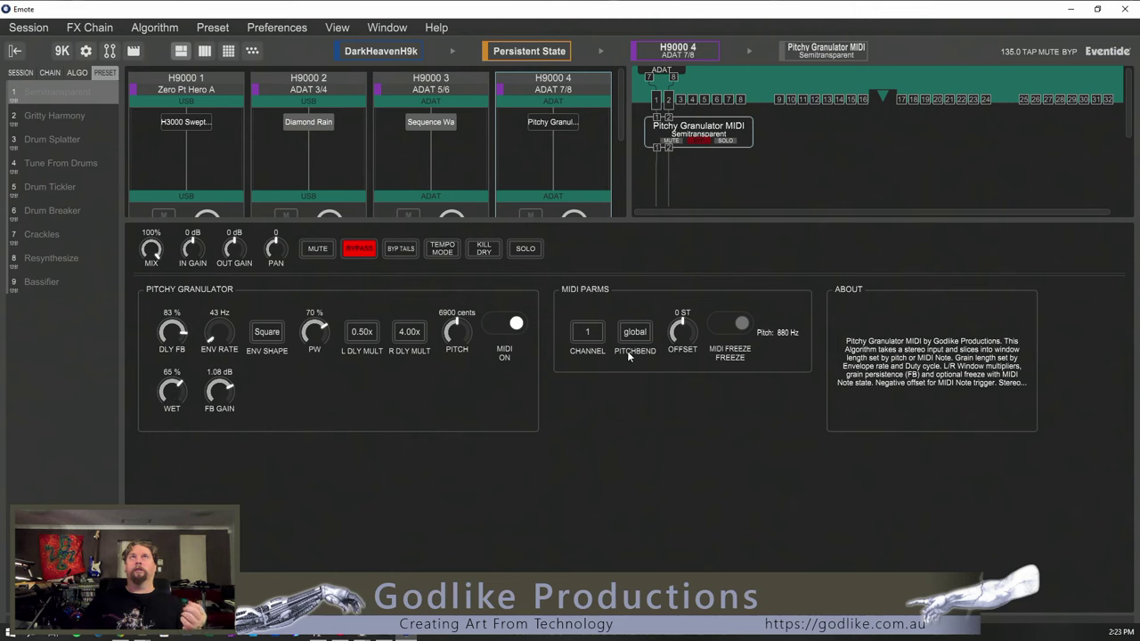
{"action": "left_click", "coordinate": [733, 324]}
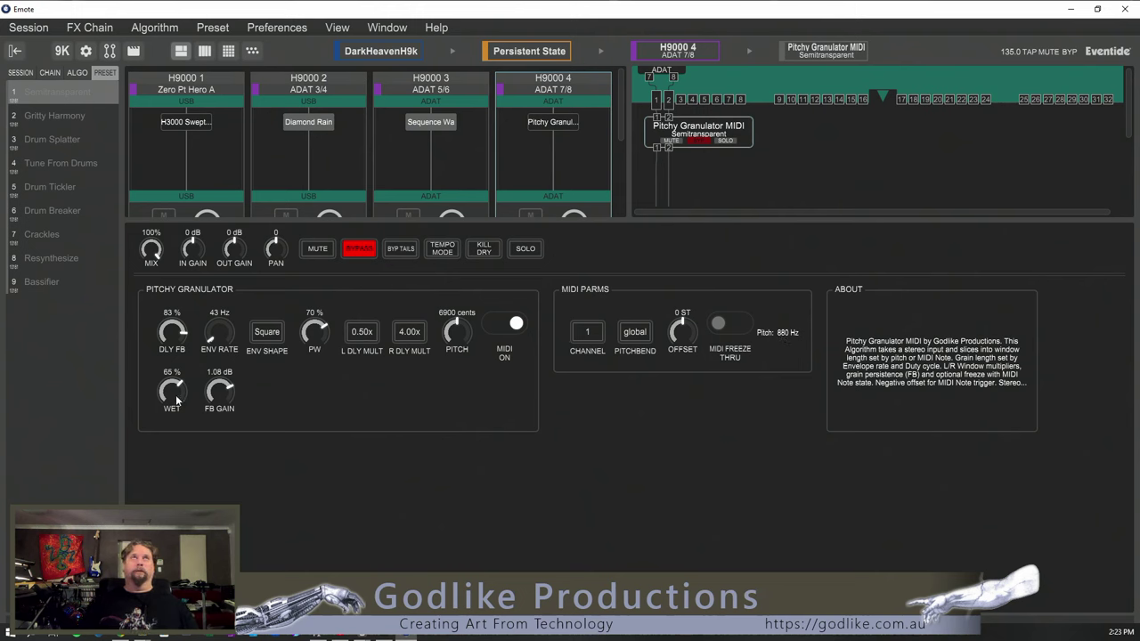
Step: Set the granulator's wet level to 71 % and review the envelope shape options, keeping Square selected
{"action": "mouse_move", "coordinate": [176, 392]}
{"action": "left_mouse_down"}
{"action": "mouse_move", "coordinate": [178, 352]}
{"action": "mouse_move", "coordinate": [182, 397]}
{"action": "left_mouse_up"}
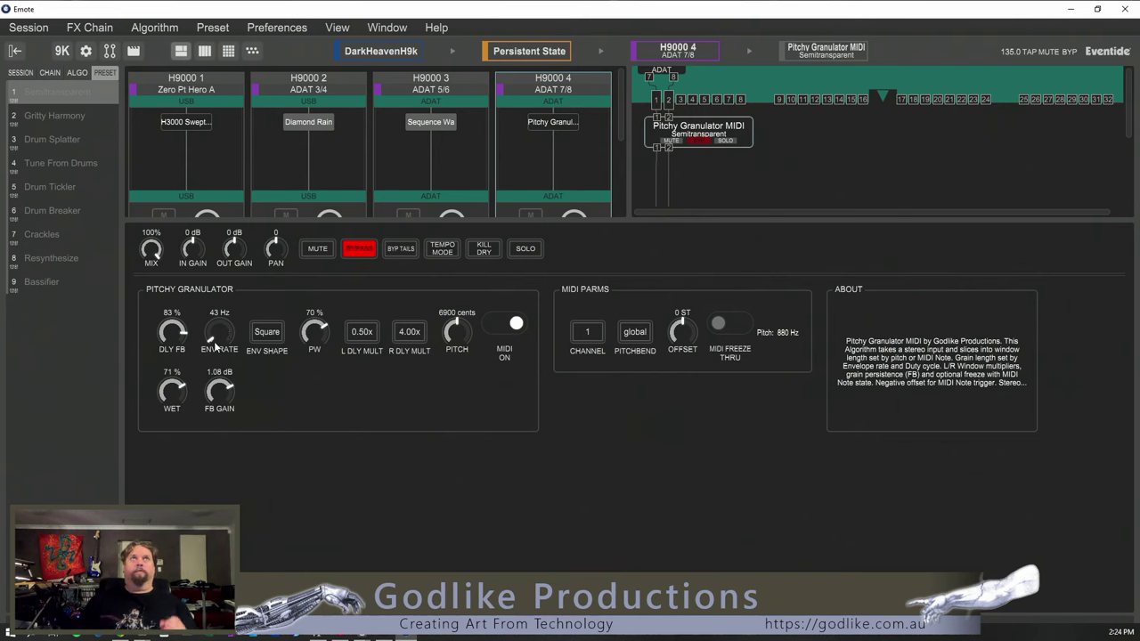
{"action": "left_click", "coordinate": [261, 333]}
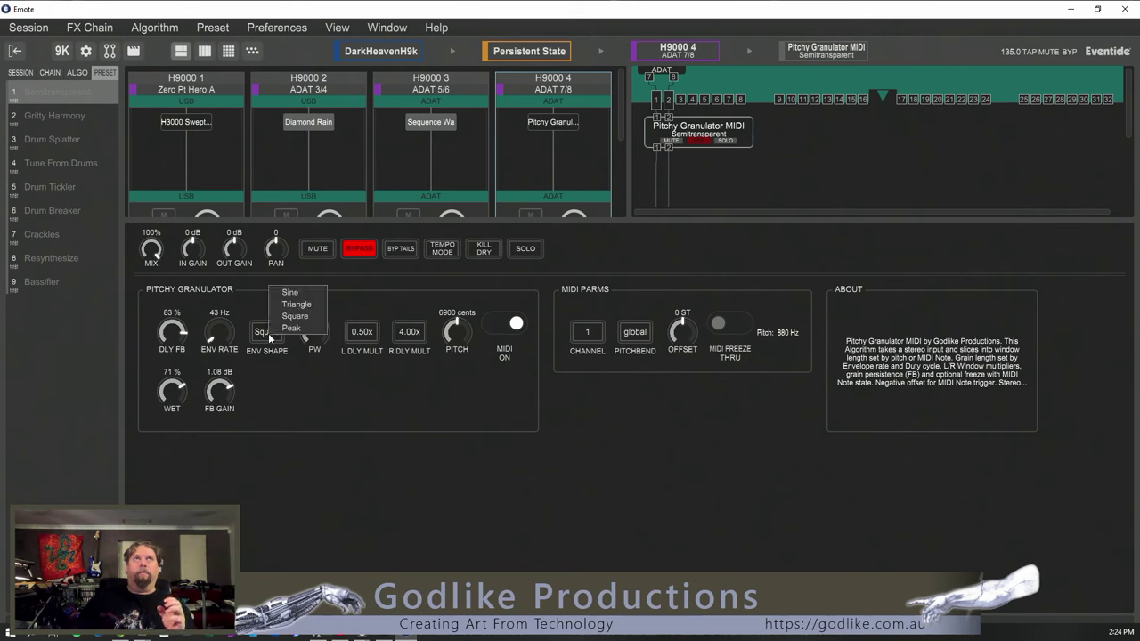
{"action": "left_click", "coordinate": [269, 358]}
{"action": "left_click", "coordinate": [256, 336]}
{"action": "left_click", "coordinate": [255, 335]}
{"action": "left_click", "coordinate": [260, 331]}
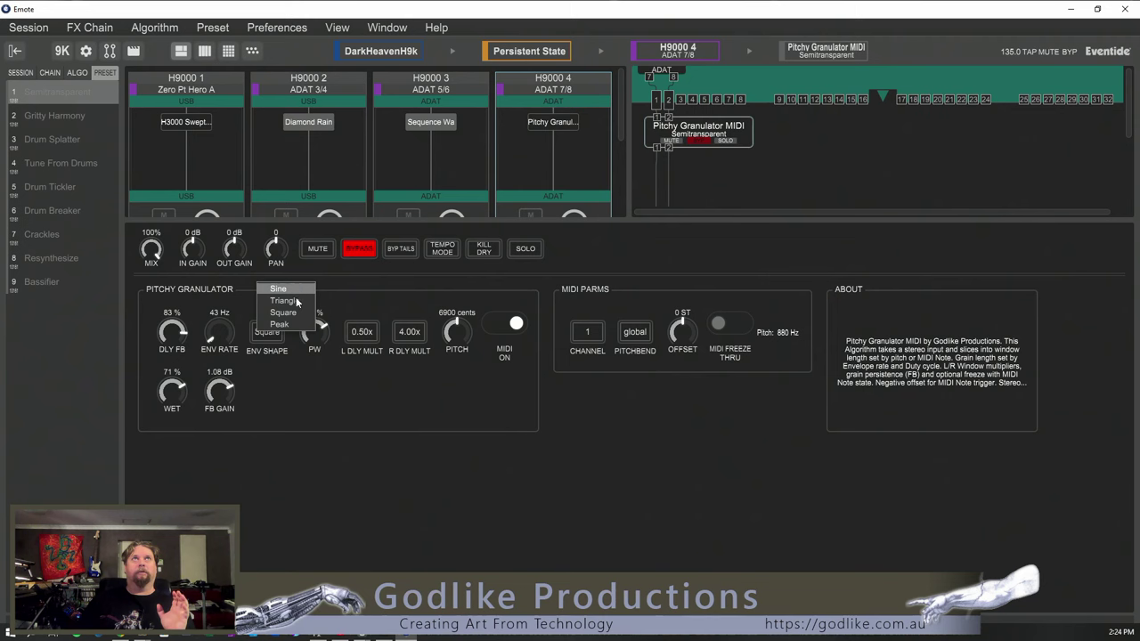
{"action": "left_click", "coordinate": [294, 314]}
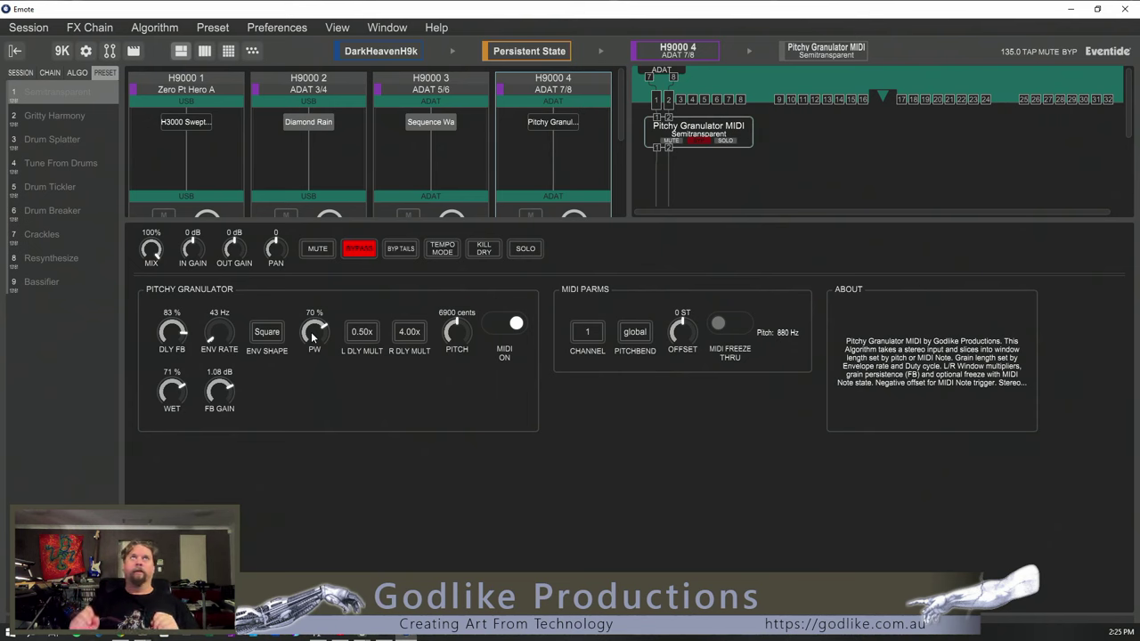
{"action": "left_click", "coordinate": [270, 338]}
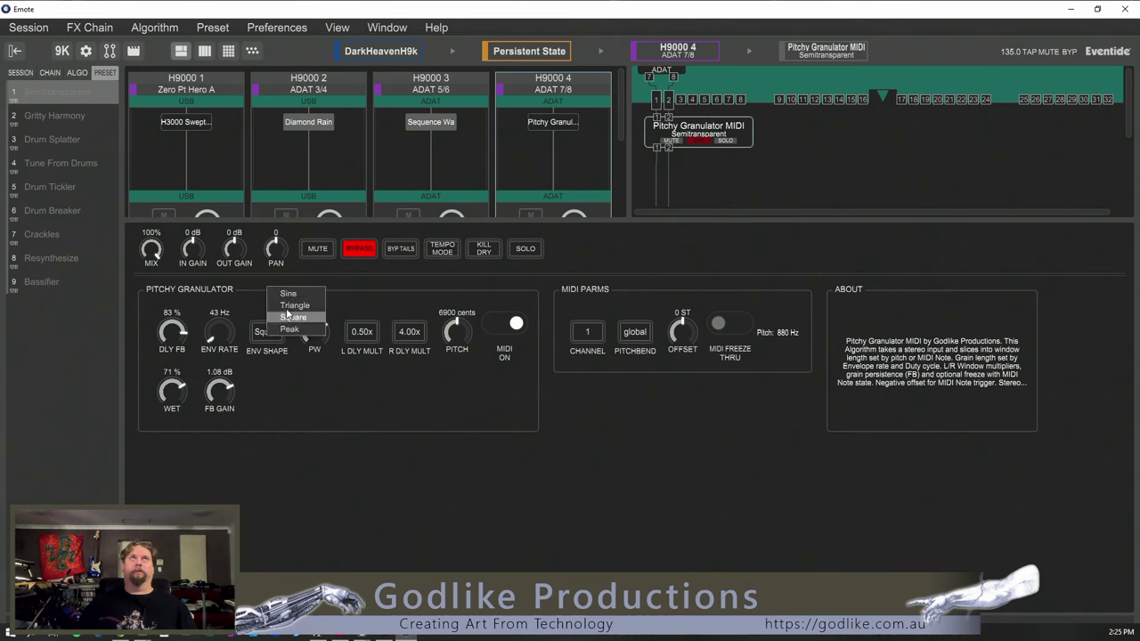
{"action": "left_click", "coordinate": [228, 355]}
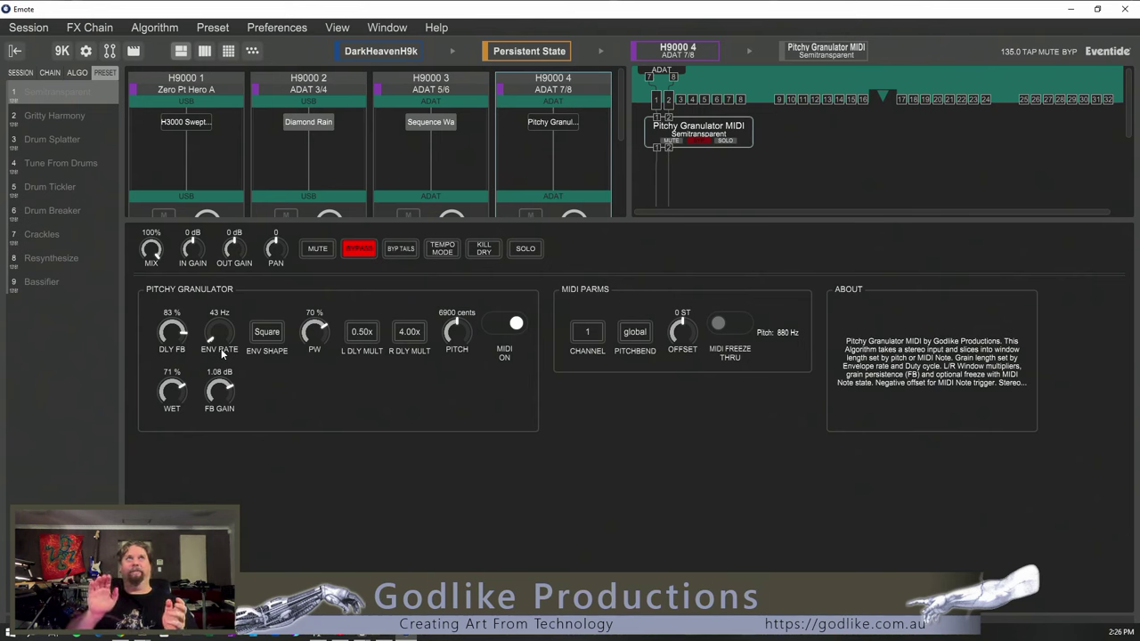
Step: Try a 742 Hz envelope rate on the granulator and settle on 163 Hz
{"action": "left_click_drag", "start_coordinate": [222, 354], "coordinate": [240, 310]}
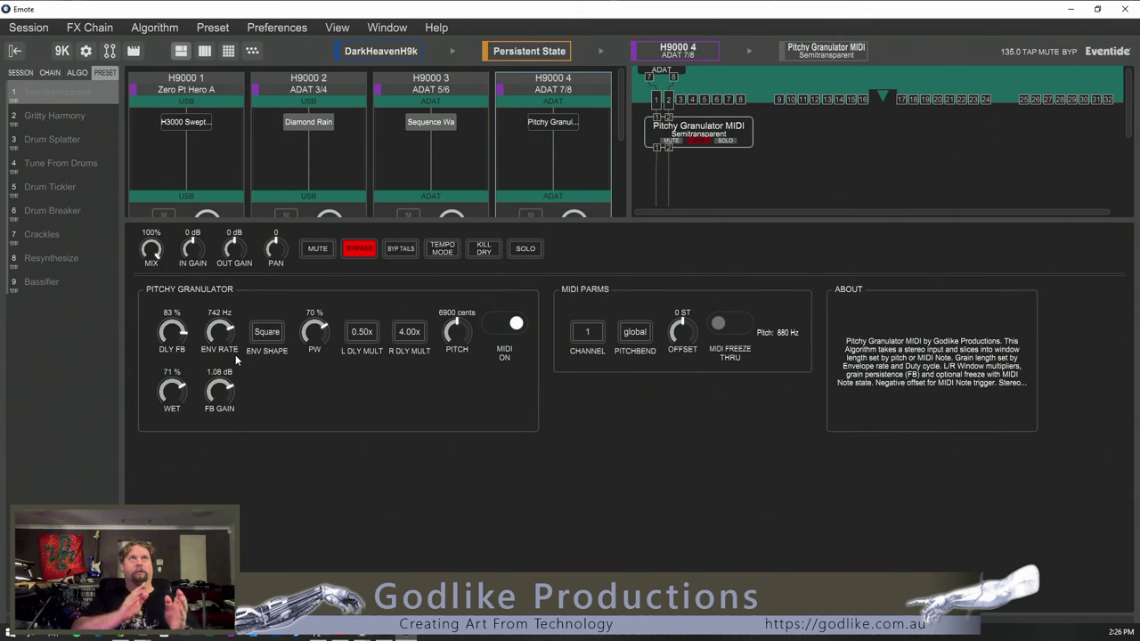
{"action": "left_click_drag", "start_coordinate": [235, 354], "coordinate": [235, 381]}
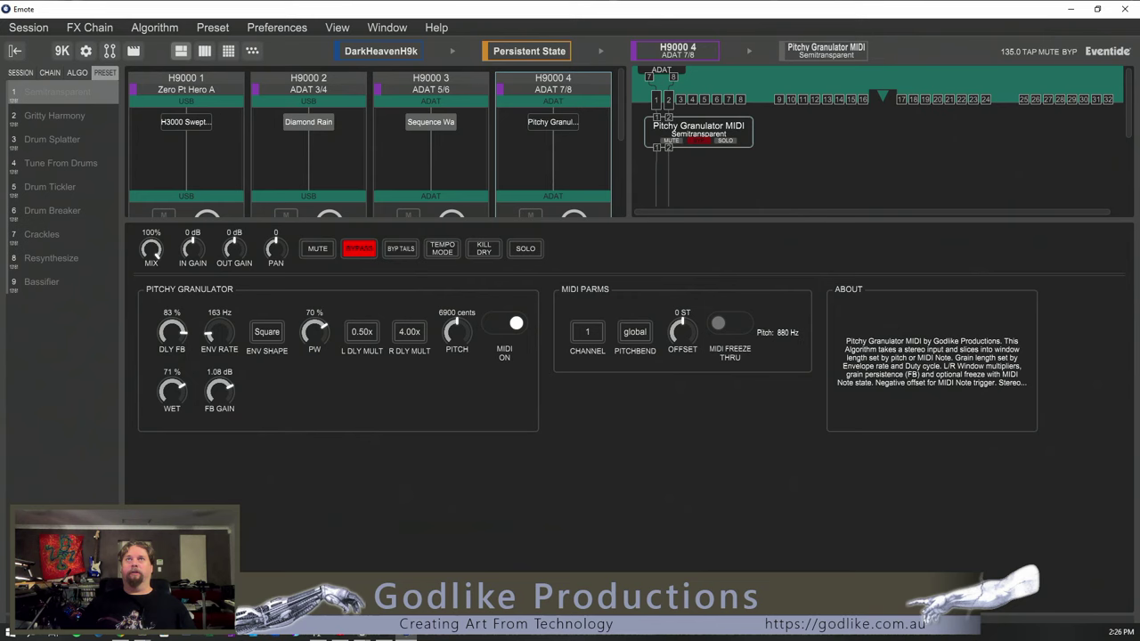
Step: Switch to Ableton Live, maximize its window, and inspect each of the five audio clips on the 80s Beat track
{"action": "key", "text": "alt+Tab"}
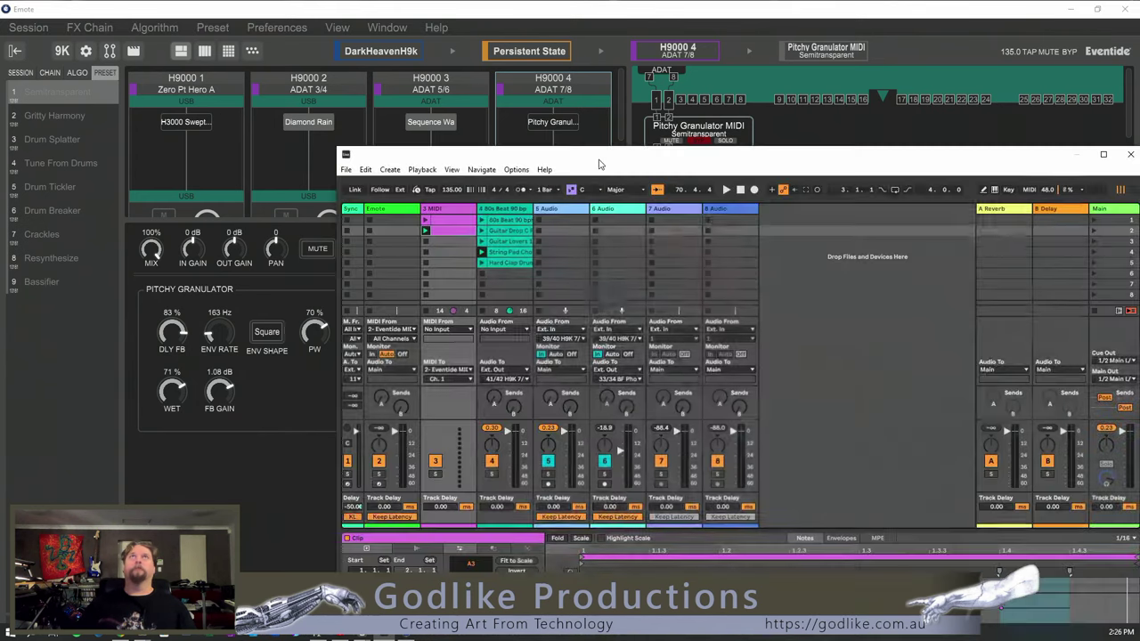
{"action": "left_click_drag", "start_coordinate": [601, 163], "coordinate": [401, 7]}
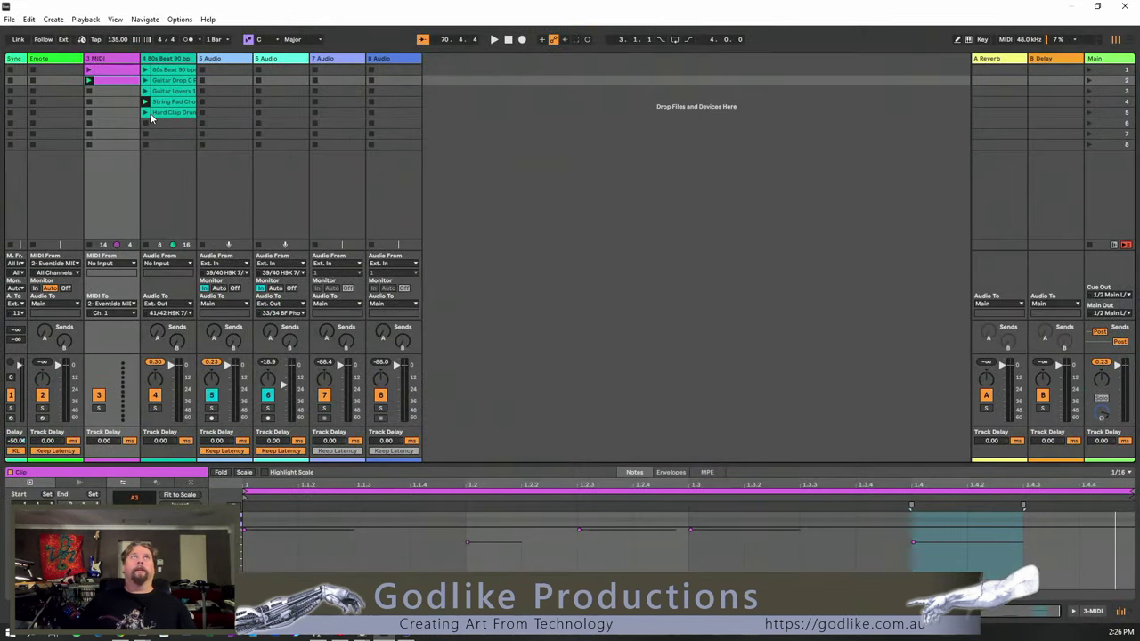
{"action": "left_click", "coordinate": [175, 69]}
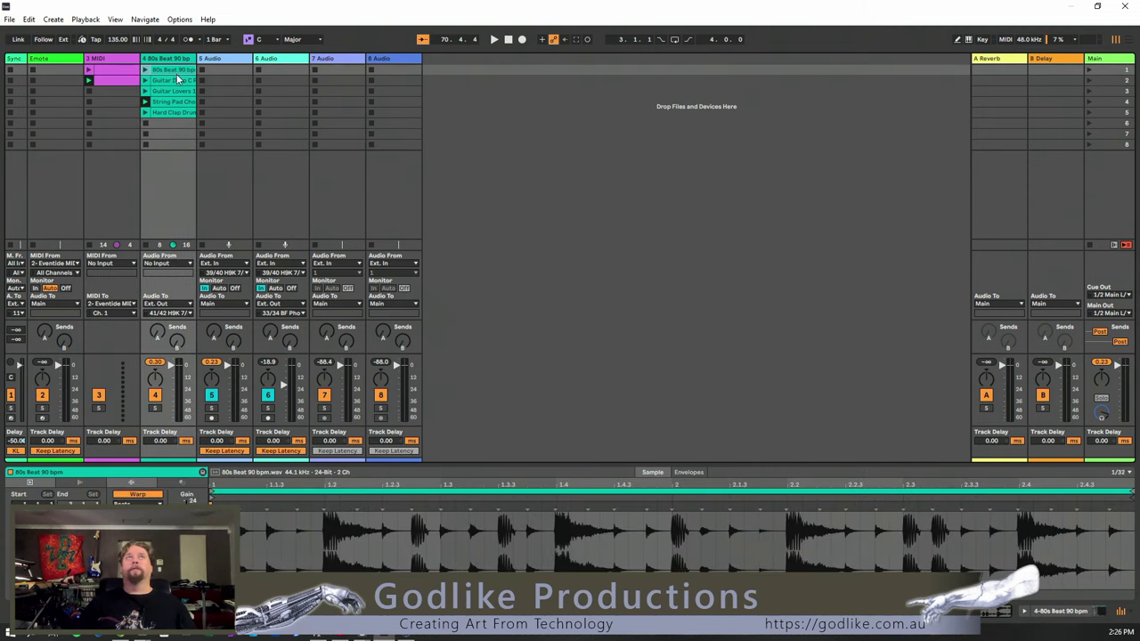
{"action": "left_click", "coordinate": [172, 81]}
{"action": "left_click", "coordinate": [171, 93]}
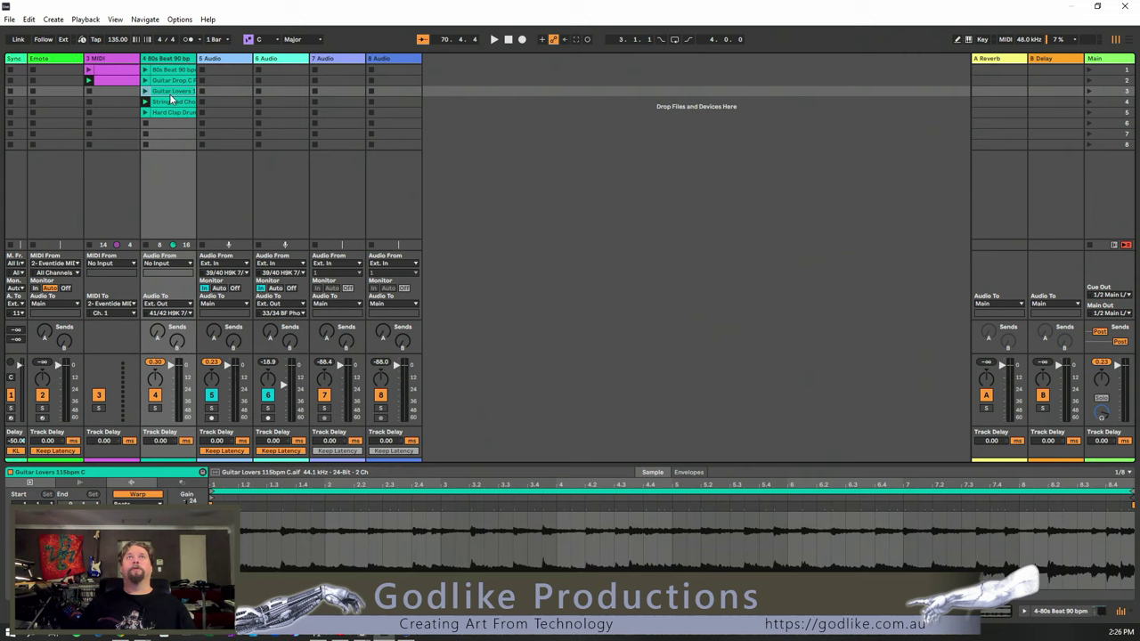
{"action": "left_click", "coordinate": [169, 99]}
{"action": "left_click", "coordinate": [171, 113]}
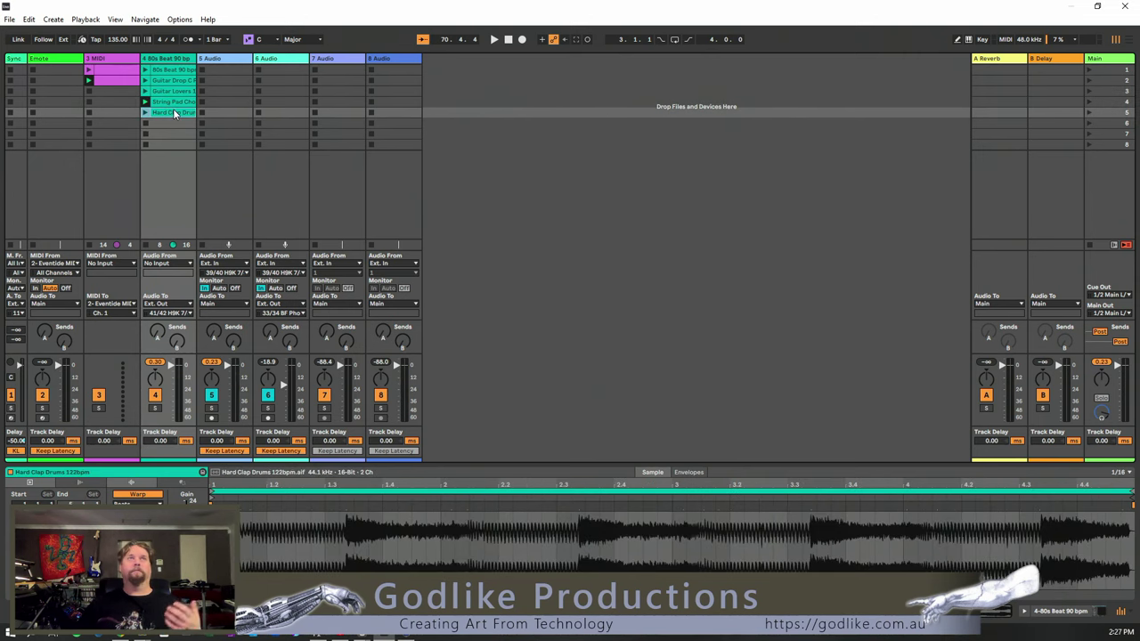
Step: Enlarge the clip editor, fold the first MIDI clip to its used notes, and view the second MIDI clip's notes
{"action": "left_click", "coordinate": [119, 71]}
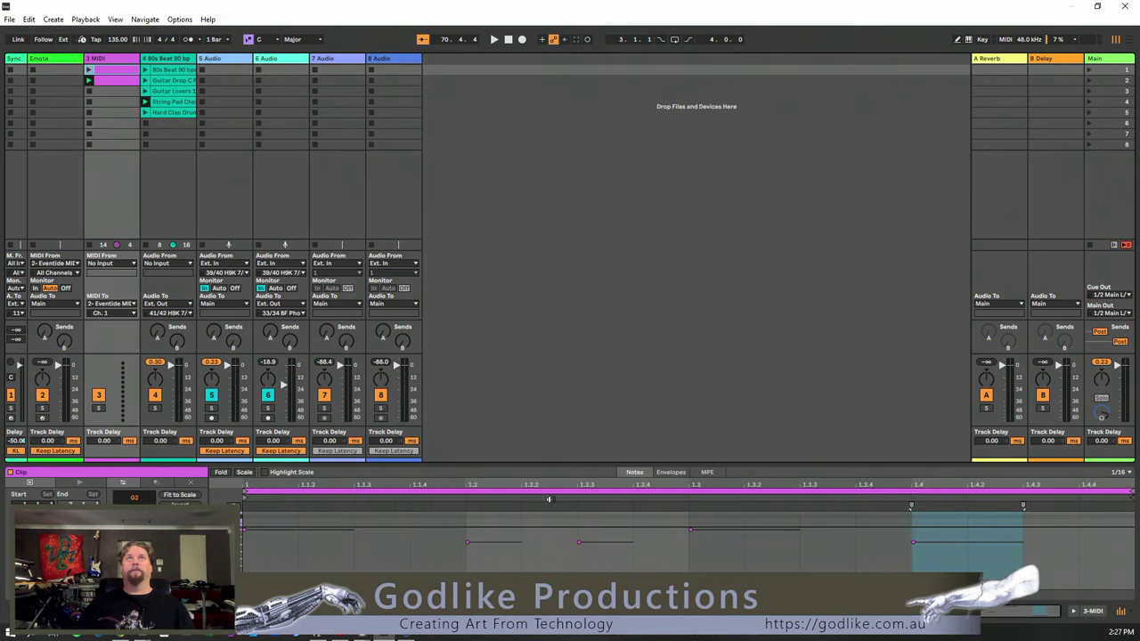
{"action": "left_click_drag", "start_coordinate": [566, 464], "coordinate": [562, 382]}
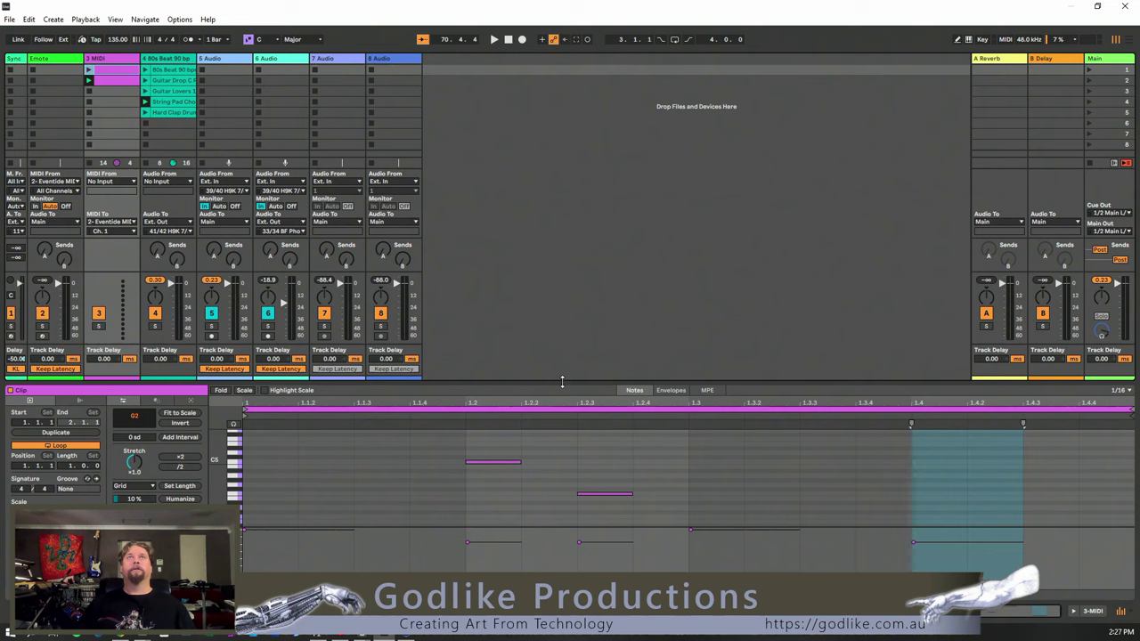
{"action": "scroll", "coordinate": [411, 467], "scroll_direction": "up", "scroll_amount": 2}
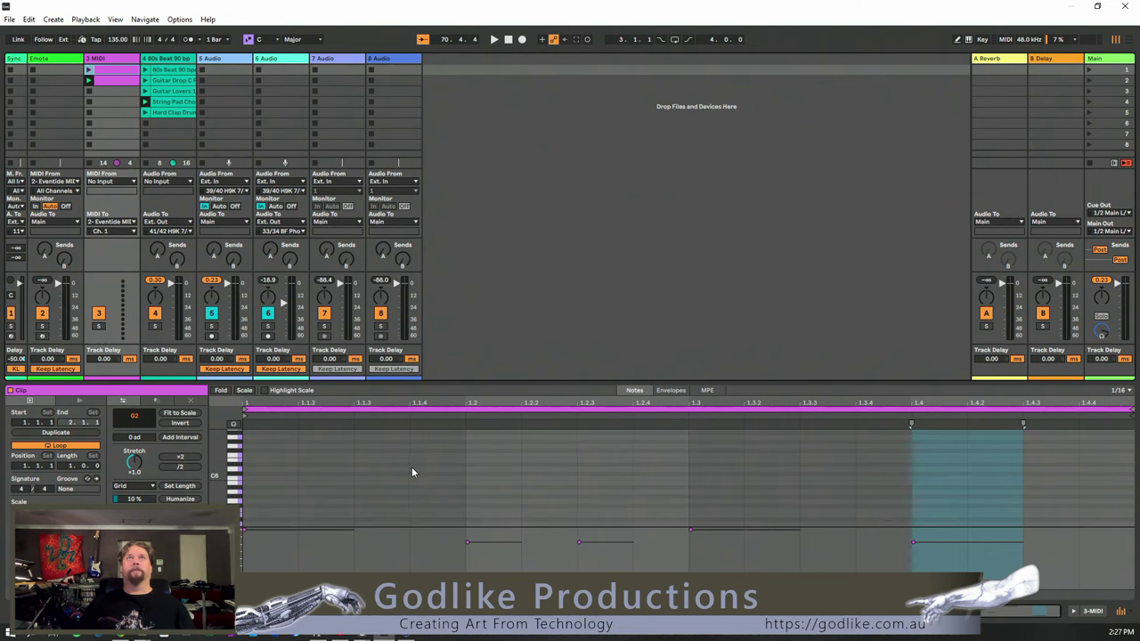
{"action": "left_click", "coordinate": [222, 391]}
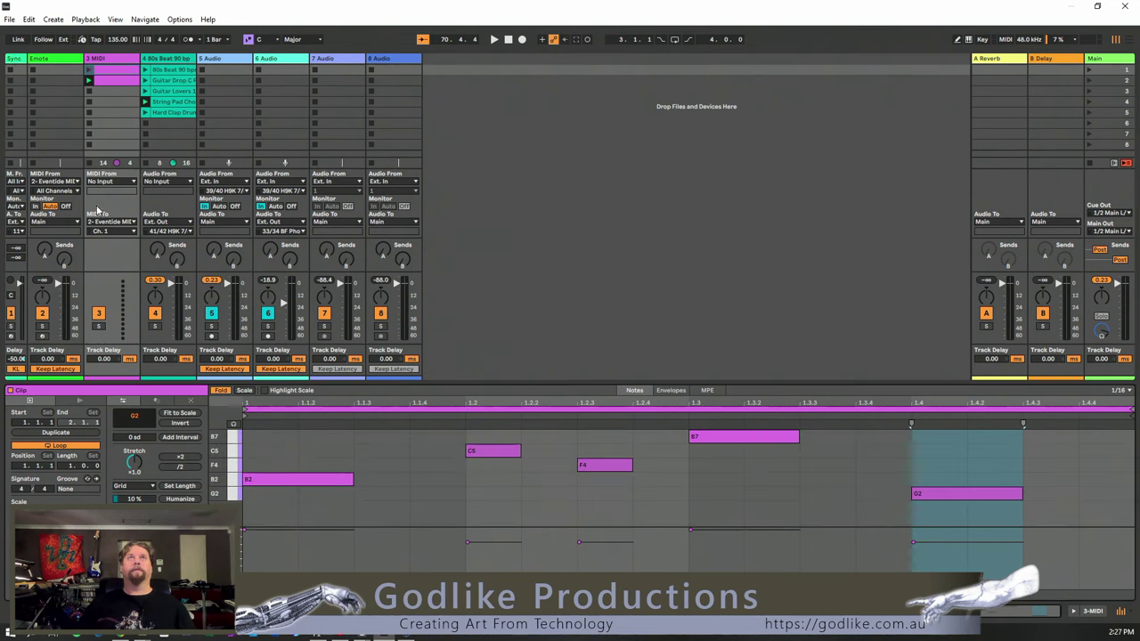
{"action": "left_click", "coordinate": [105, 79]}
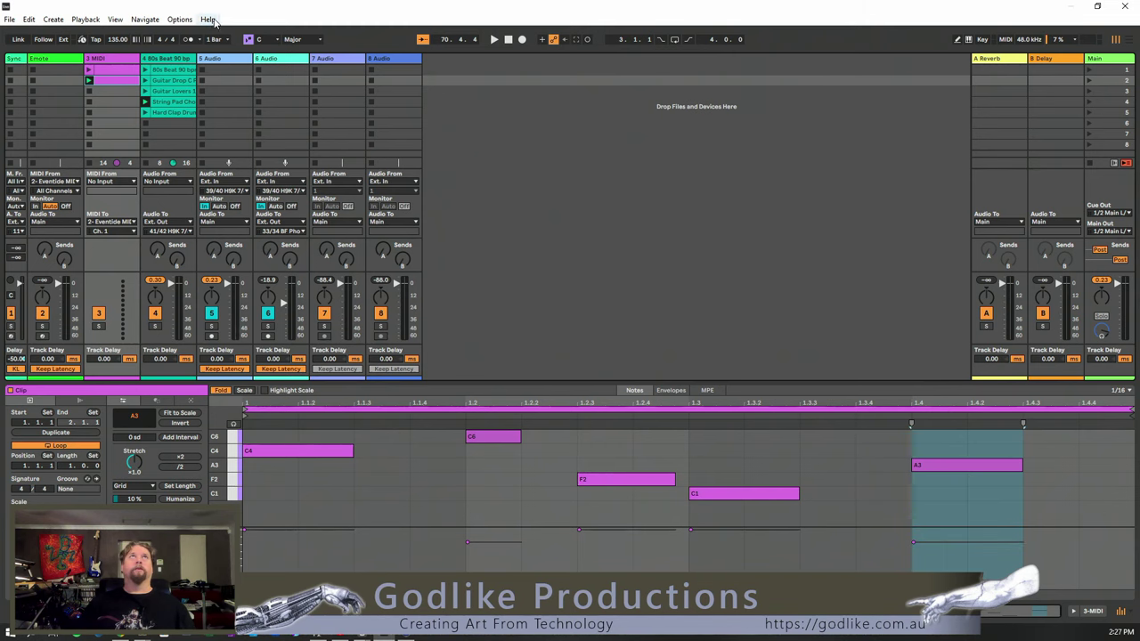
{"action": "left_click_drag", "start_coordinate": [223, 7], "coordinate": [521, 293]}
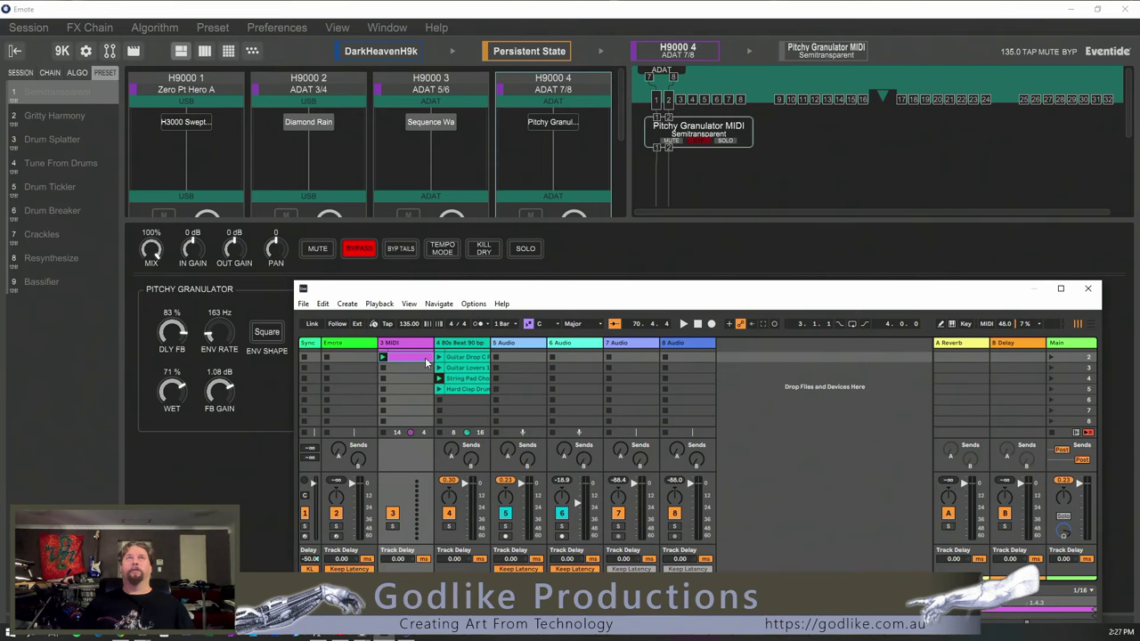
{"action": "scroll", "coordinate": [479, 371], "scroll_direction": "up", "scroll_amount": 1}
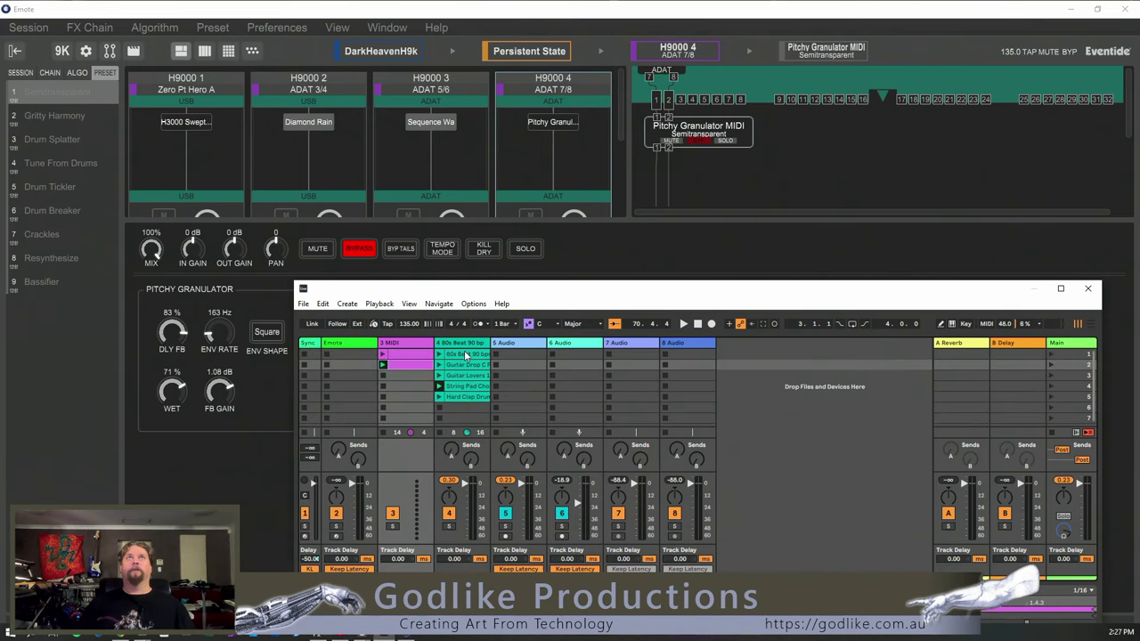
{"action": "scroll", "coordinate": [467, 355], "scroll_direction": "down", "scroll_amount": 1}
{"action": "double_click", "coordinate": [646, 291]}
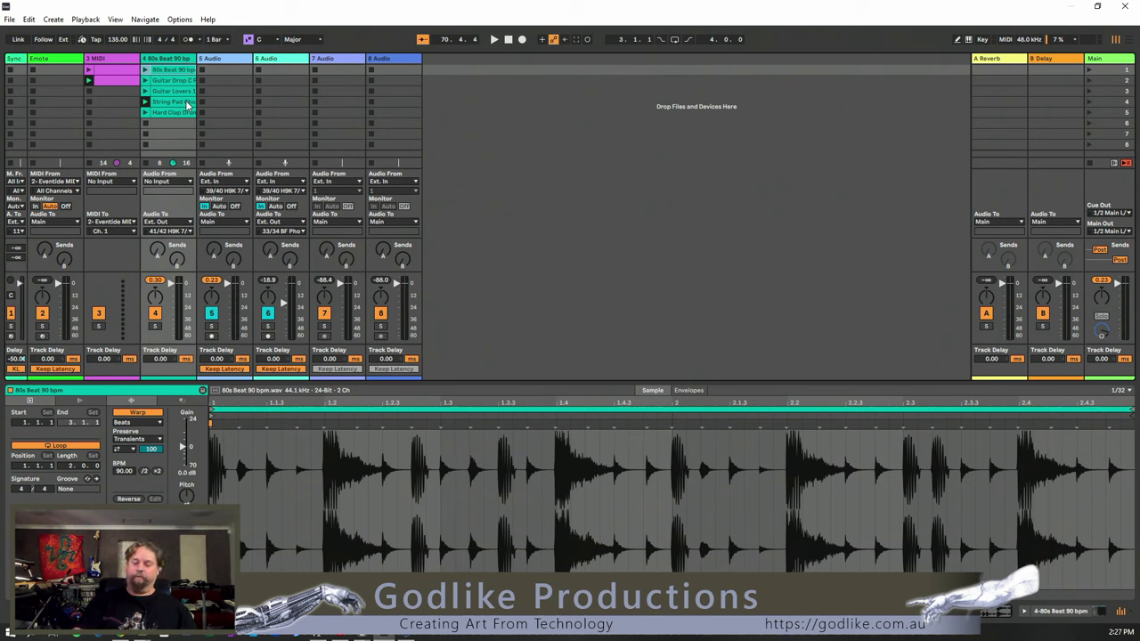
Step: Play the five audio clips on the 80s Beat track one after another, and relaunch the 80s Beat 90 bpm clip
{"action": "left_click", "coordinate": [145, 71]}
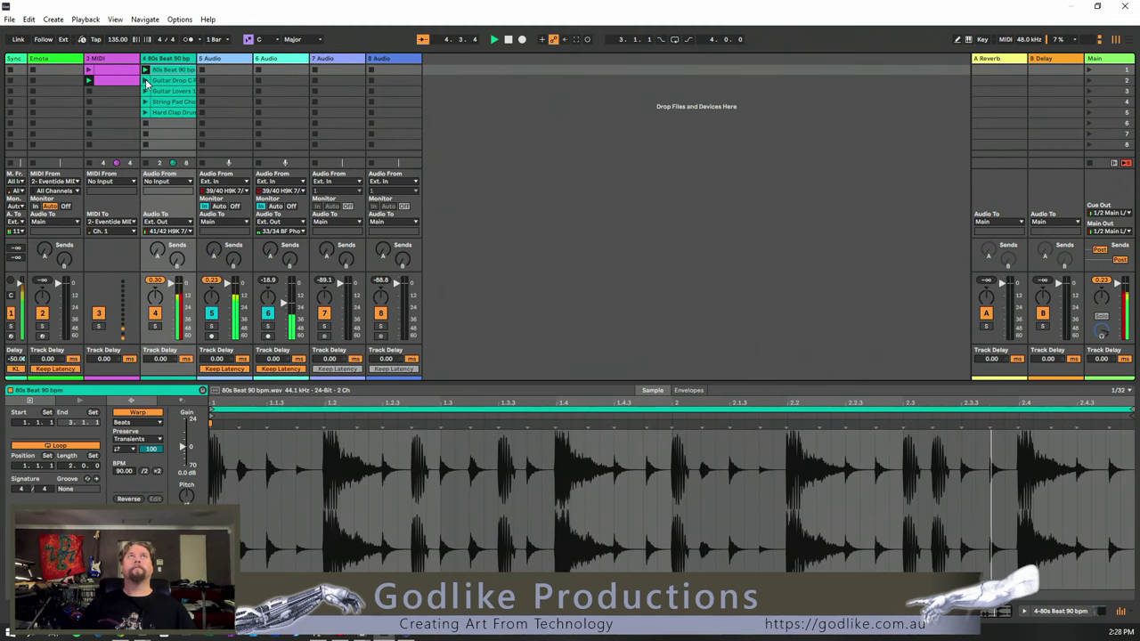
{"action": "left_click", "coordinate": [146, 80]}
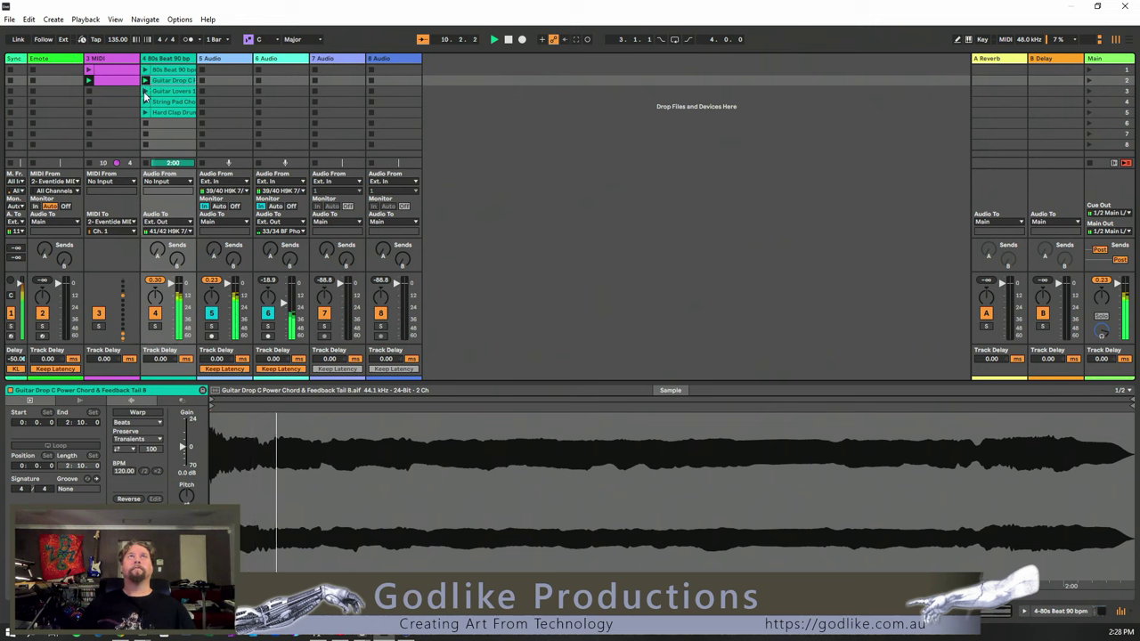
{"action": "left_click", "coordinate": [145, 92]}
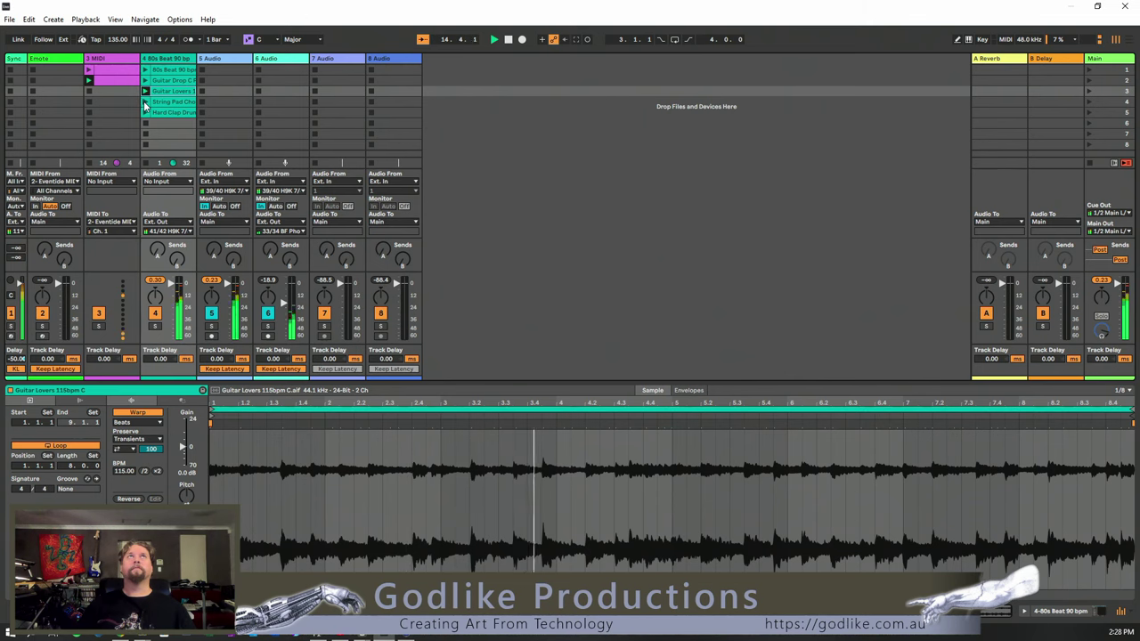
{"action": "left_click", "coordinate": [145, 103]}
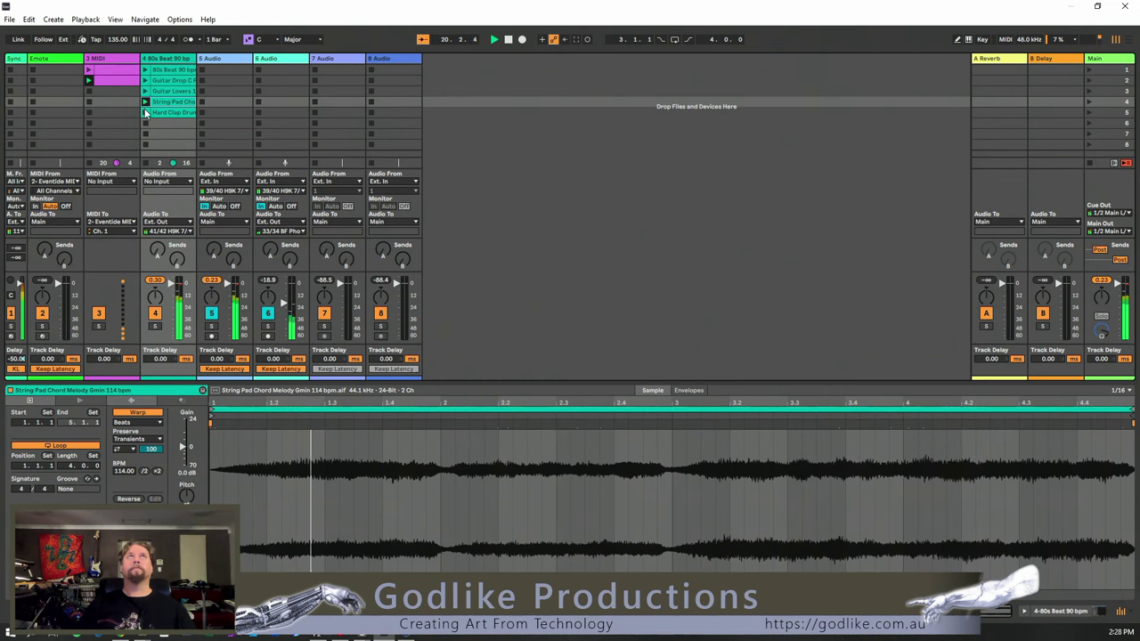
{"action": "left_click", "coordinate": [145, 113]}
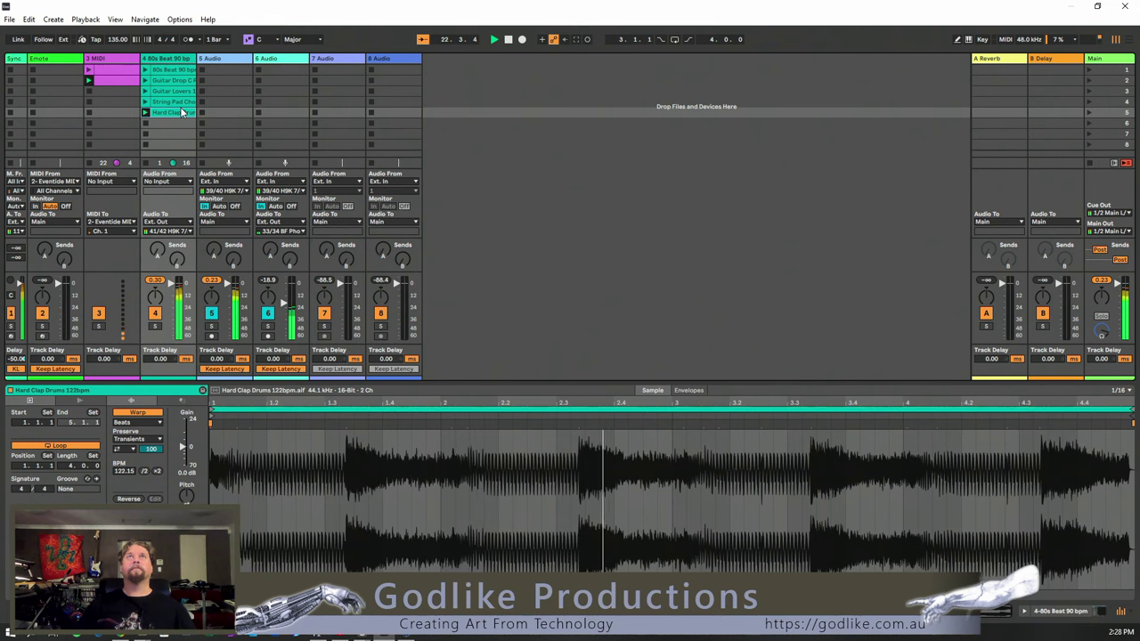
{"action": "left_click", "coordinate": [144, 70]}
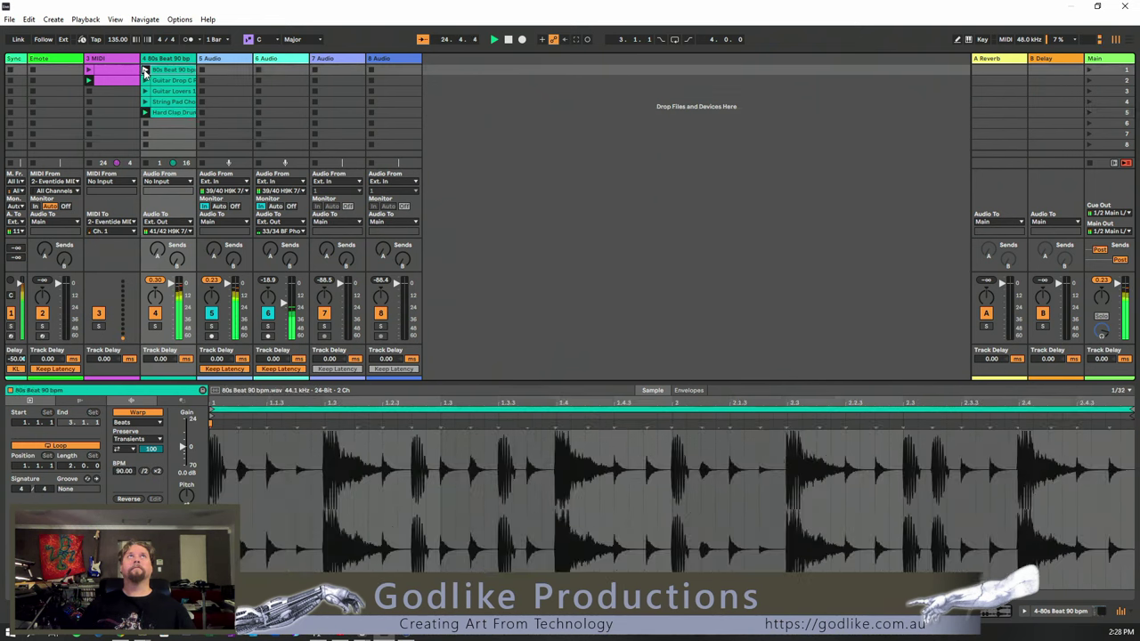
Step: Launch the first MIDI clip in Ableton Live, and arrange its restored window over Emote's parameters-only view
{"action": "left_click", "coordinate": [88, 71]}
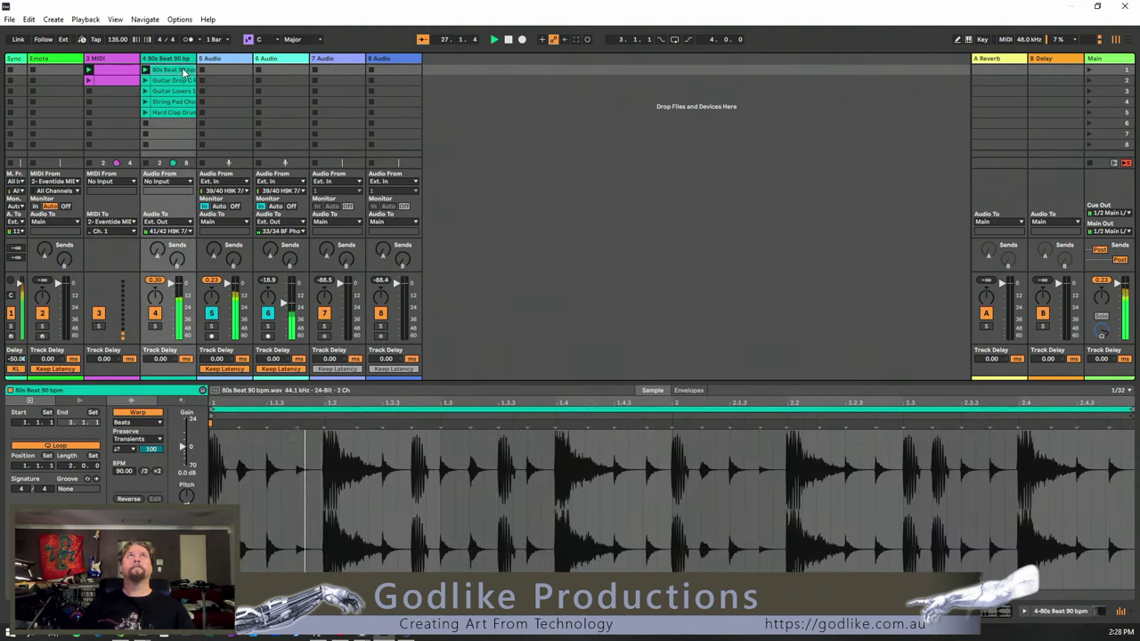
{"action": "double_click", "coordinate": [240, 8]}
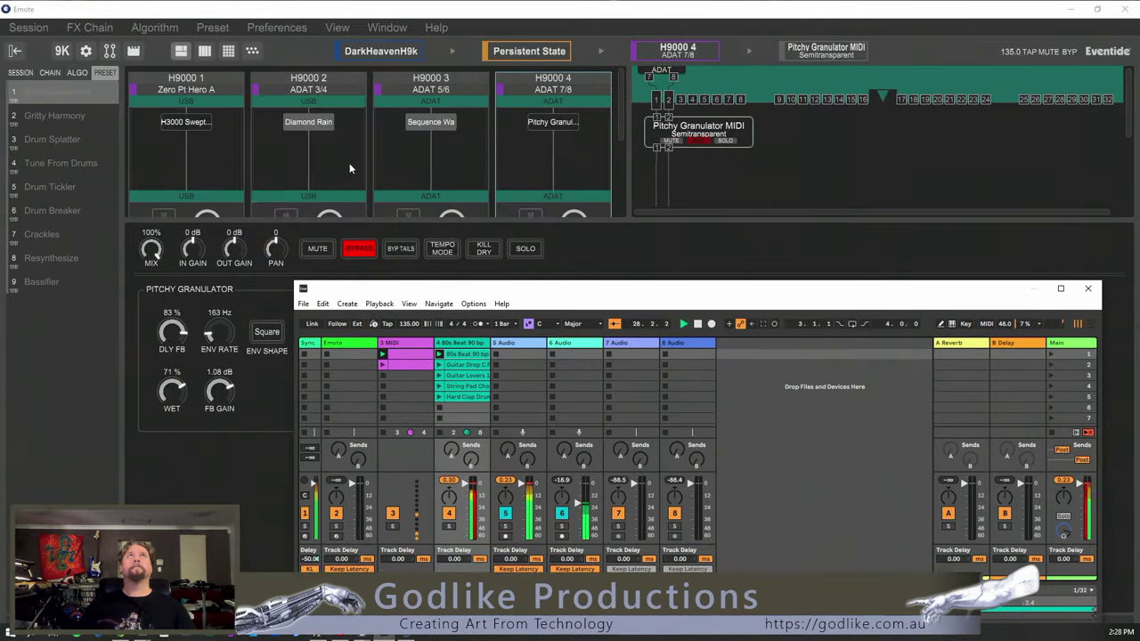
{"action": "left_click", "coordinate": [256, 54]}
{"action": "left_click", "coordinate": [254, 52]}
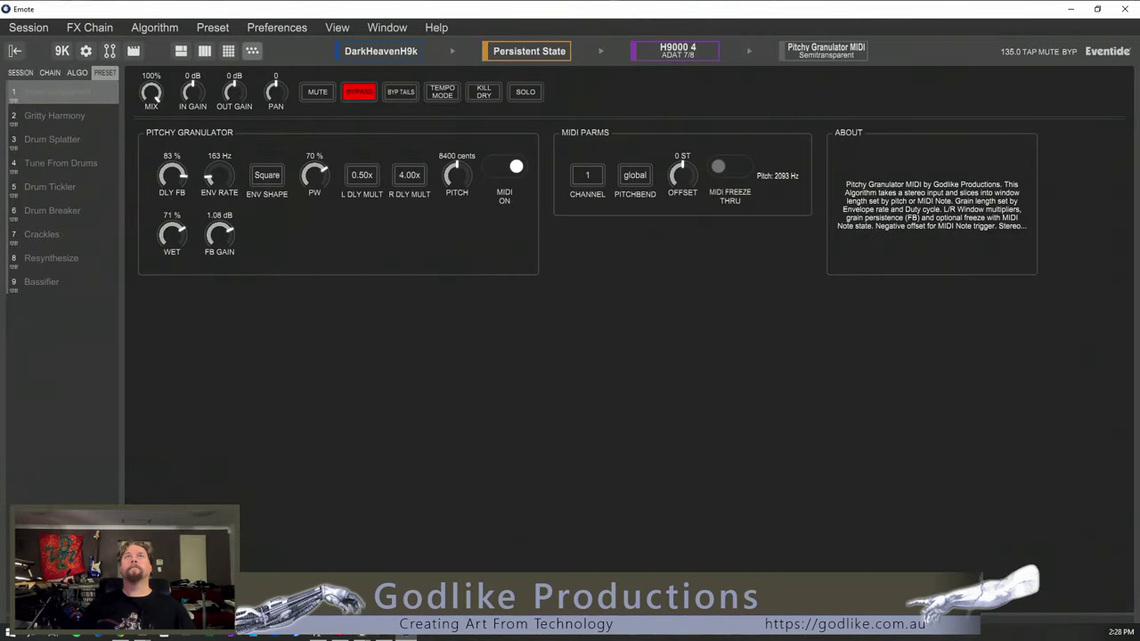
{"action": "key", "text": "alt+Tab"}
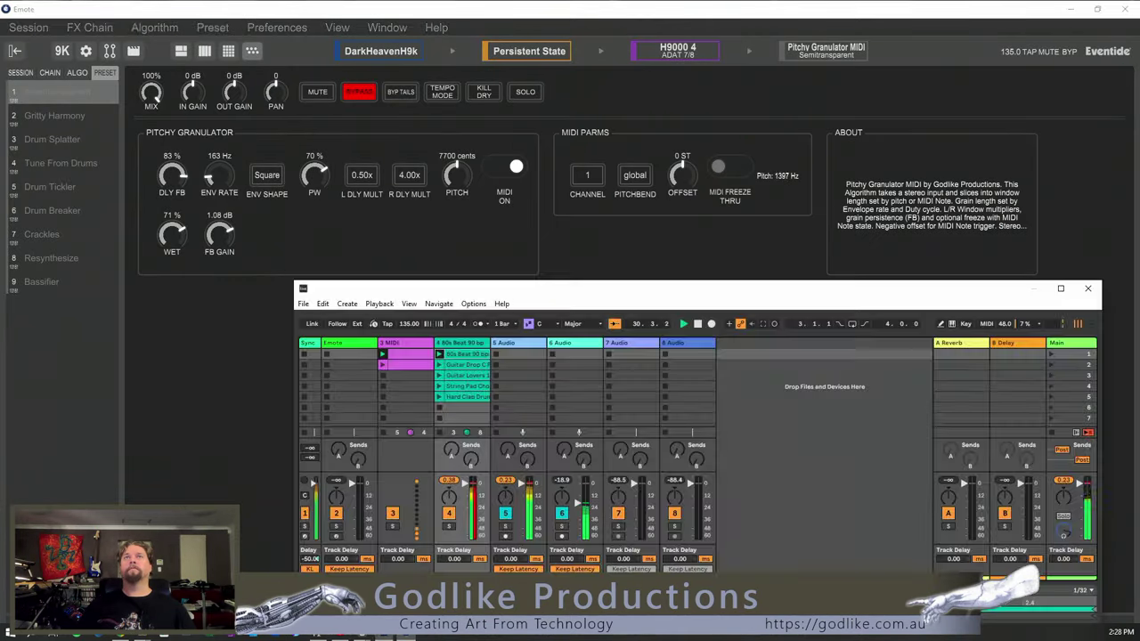
{"action": "left_click_drag", "start_coordinate": [539, 301], "coordinate": [646, 313]}
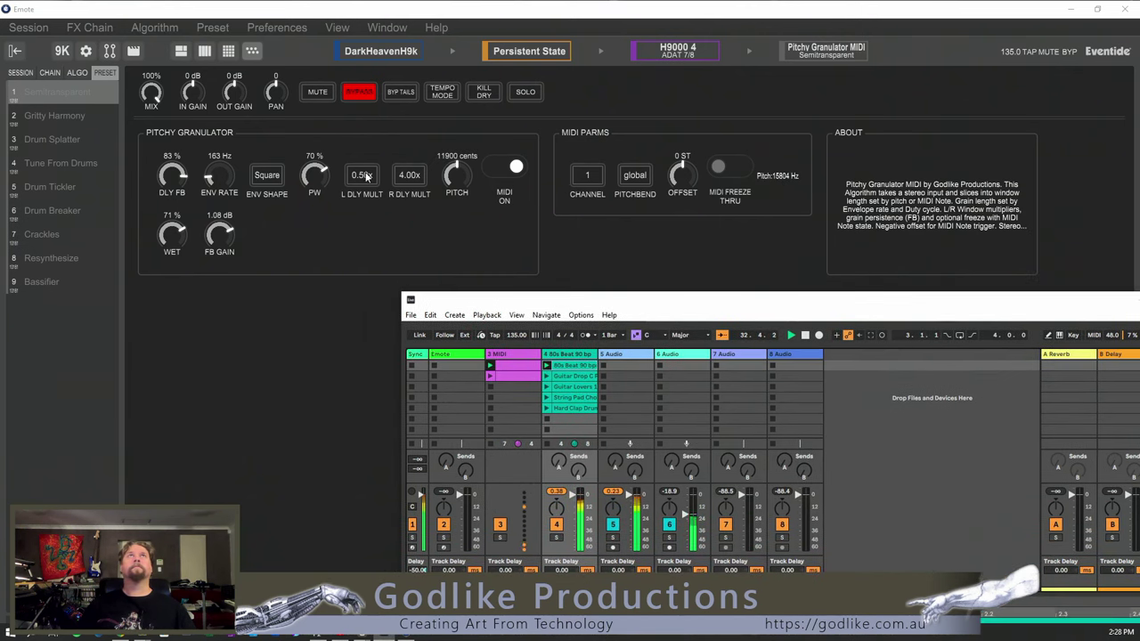
Step: Switch to Emote, turn off the Pitchy Granulator's bypass, and bring Ableton Live back to the front
{"action": "left_click", "coordinate": [362, 93]}
{"action": "left_click", "coordinate": [362, 92]}
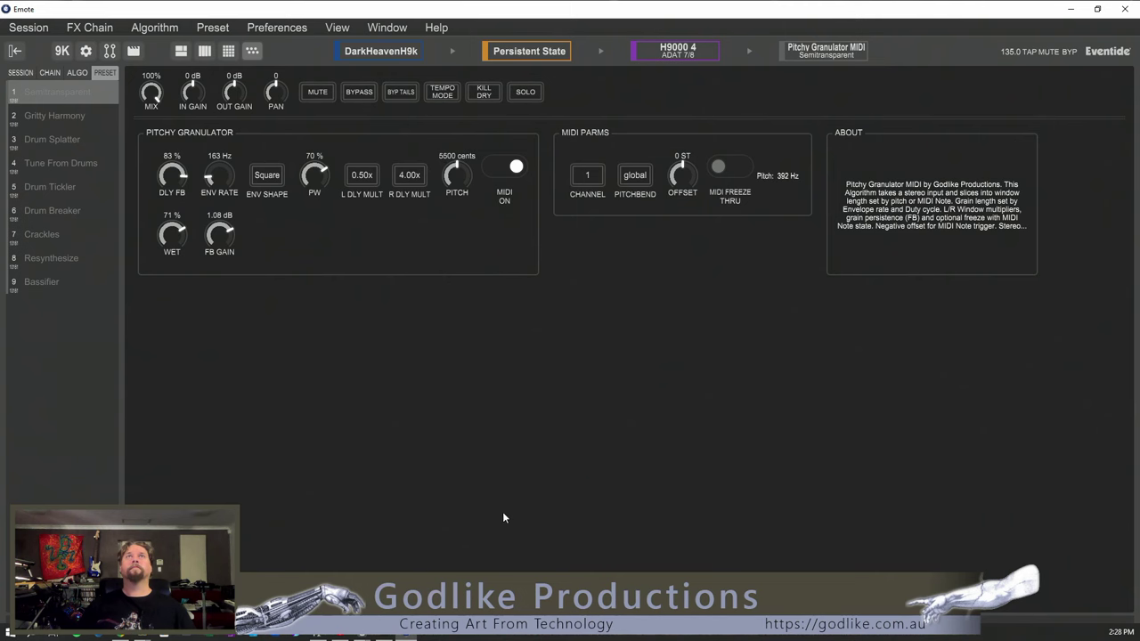
{"action": "key", "text": "alt+Tab"}
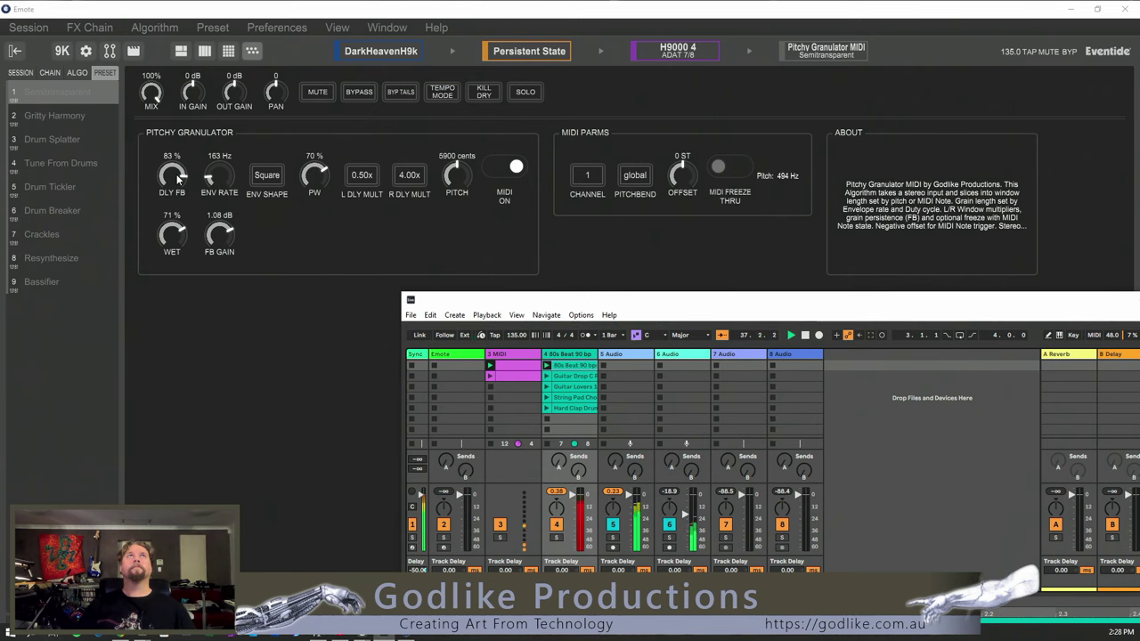
Step: In Emote, set the pulse width to 13%, delay feedback to 81%, wet level to 80% and envelope rate to 3 Hz
{"action": "left_click", "coordinate": [215, 182]}
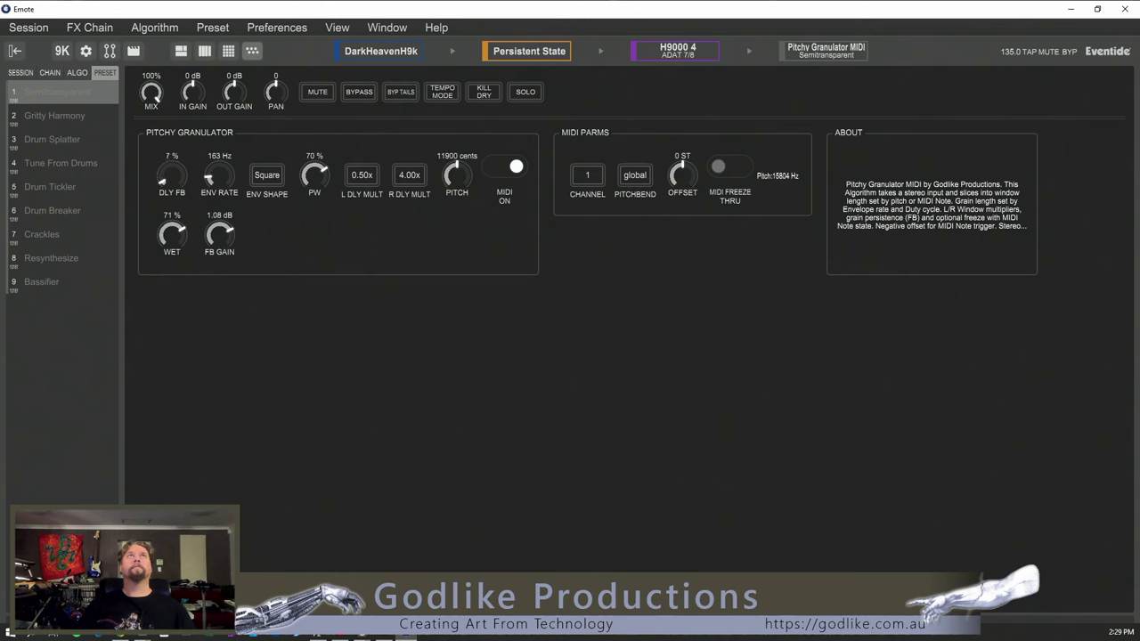
{"action": "left_click_drag", "start_coordinate": [314, 174], "coordinate": [315, 227]}
{"action": "left_click_drag", "start_coordinate": [172, 175], "coordinate": [171, 118]}
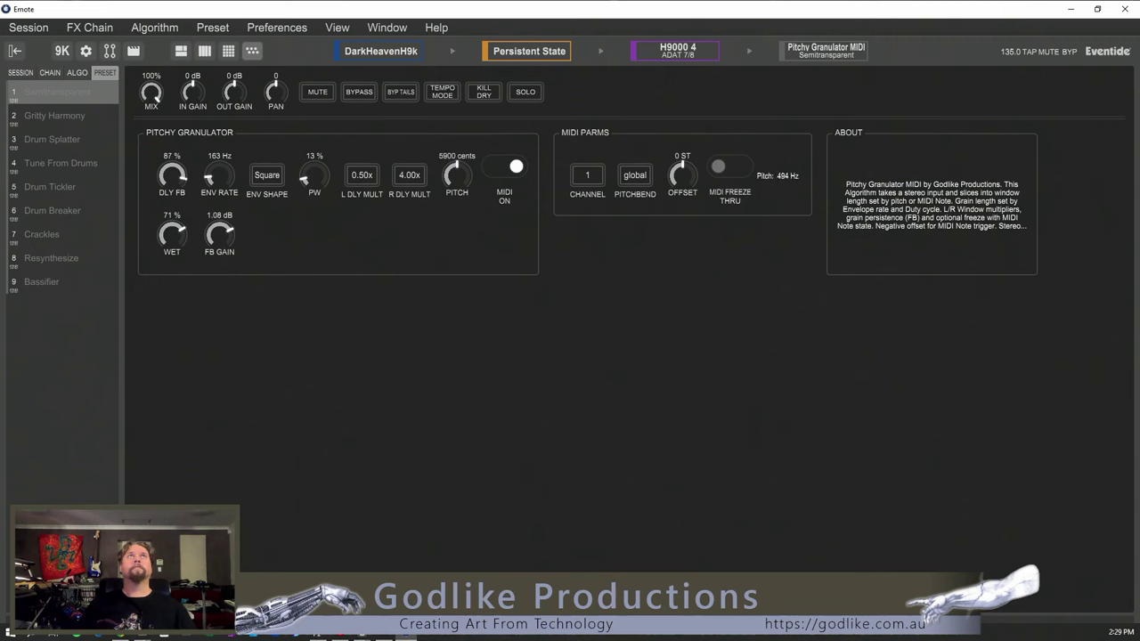
{"action": "mouse_move", "coordinate": [173, 234]}
{"action": "left_mouse_down"}
{"action": "mouse_move", "coordinate": [174, 212]}
{"action": "mouse_move", "coordinate": [171, 267]}
{"action": "mouse_move", "coordinate": [172, 247]}
{"action": "left_mouse_up"}
{"action": "mouse_move", "coordinate": [219, 176]}
{"action": "left_mouse_down"}
{"action": "mouse_move", "coordinate": [219, 140]}
{"action": "mouse_move", "coordinate": [219, 189]}
{"action": "left_mouse_up"}
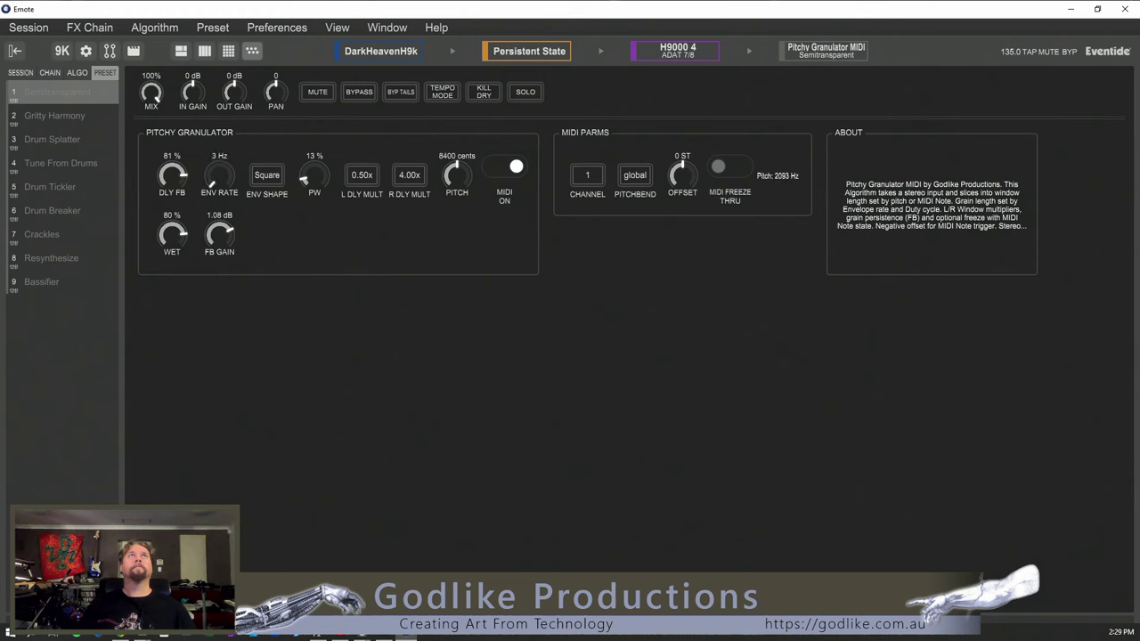
Step: Change the granulator's envelope shape to Triangle and raise the envelope rate to 337 Hz
{"action": "left_click", "coordinate": [269, 176]}
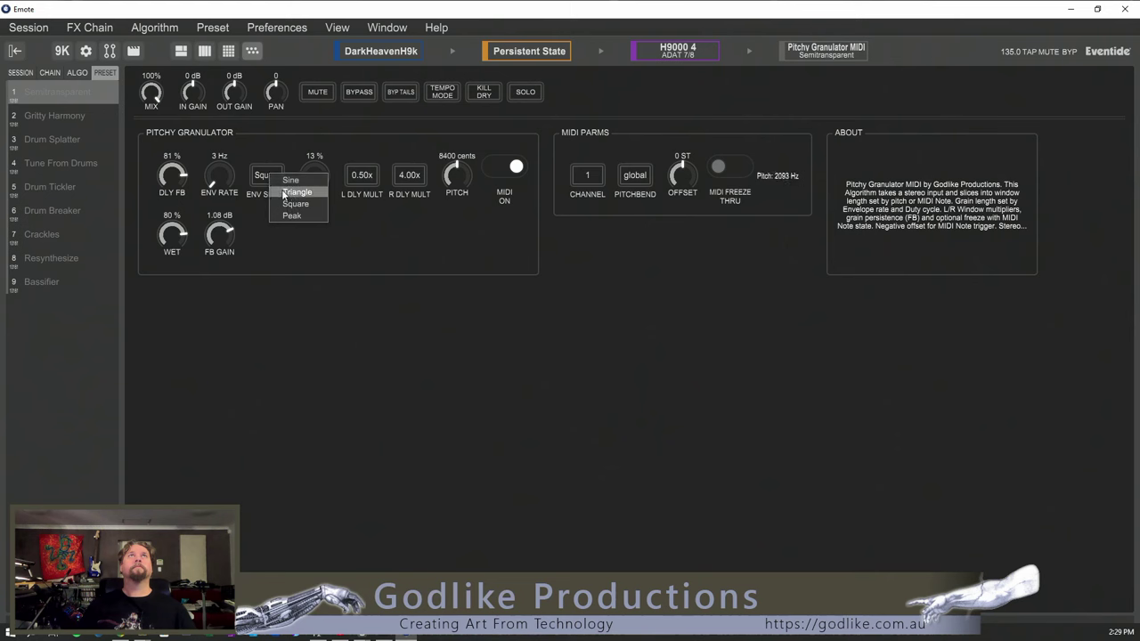
{"action": "left_click", "coordinate": [284, 193]}
{"action": "left_click_drag", "start_coordinate": [219, 178], "coordinate": [219, 173]}
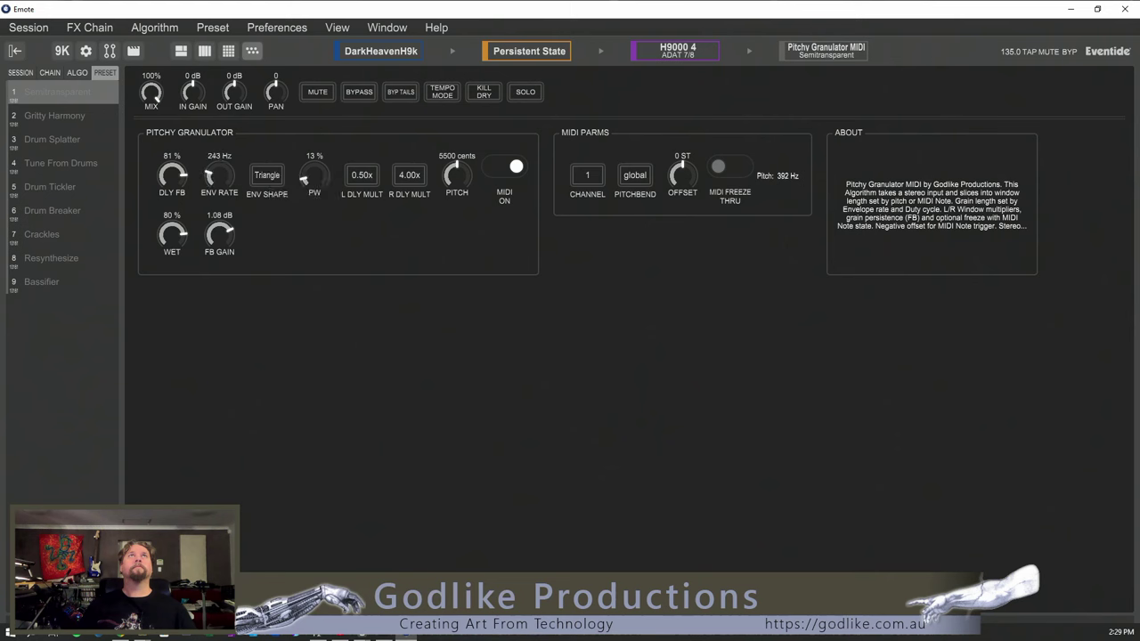
Step: Set both the left and right delay multipliers to 1.00x
{"action": "left_click", "coordinate": [362, 176]}
{"action": "left_click", "coordinate": [365, 179]}
{"action": "left_click", "coordinate": [363, 174]}
{"action": "left_click", "coordinate": [383, 219]}
{"action": "left_click", "coordinate": [405, 175]}
{"action": "left_click", "coordinate": [431, 158]}
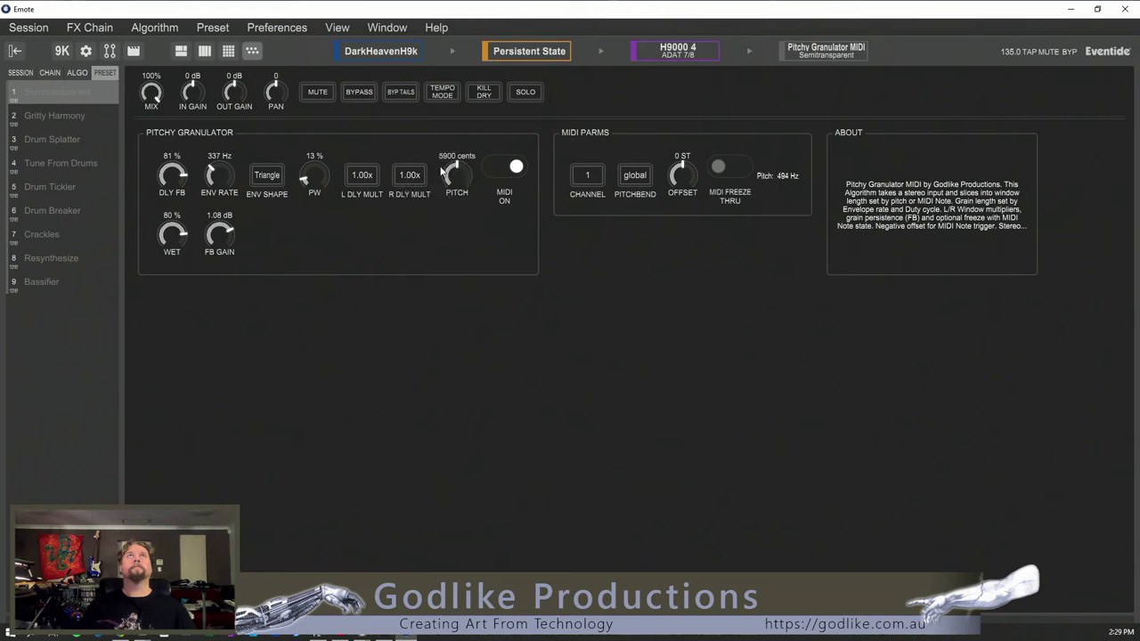
Step: Set the MIDI offset to -37 ST and try MIDI Freeze with the envelope rate at 87 Hz, returning it to Thru
{"action": "left_click_drag", "start_coordinate": [684, 176], "coordinate": [672, 200]}
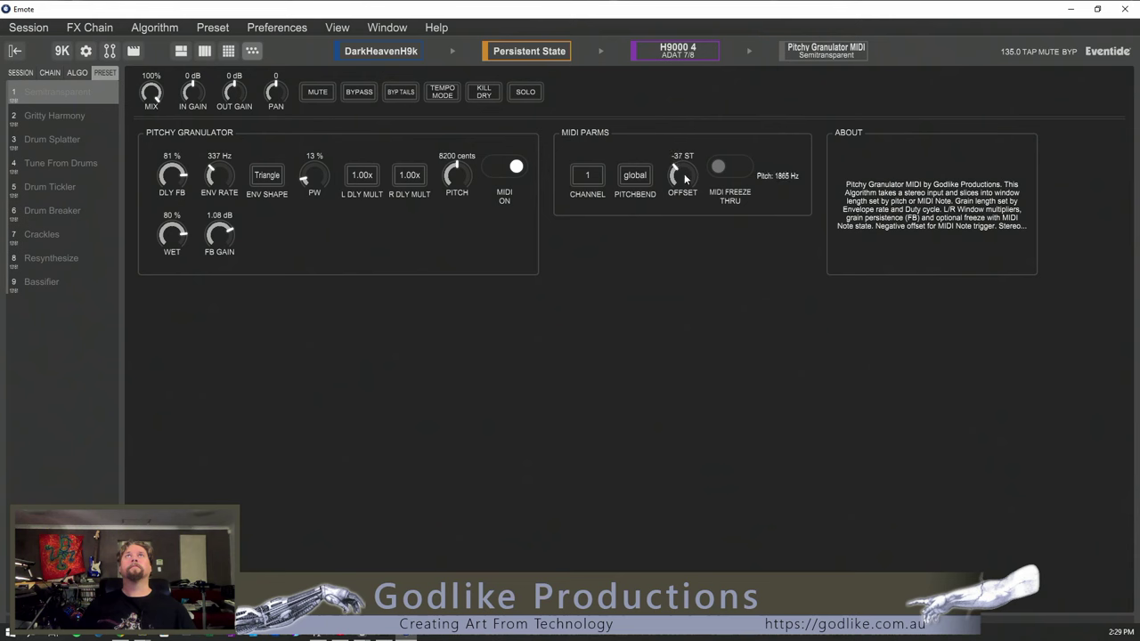
{"action": "left_click", "coordinate": [734, 172]}
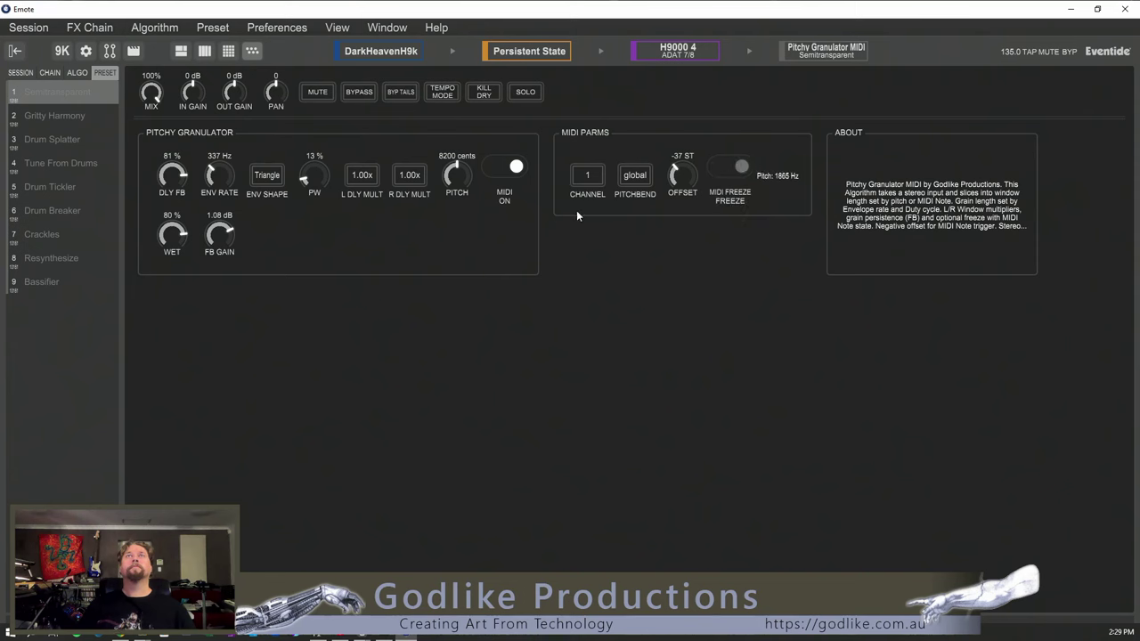
{"action": "mouse_move", "coordinate": [221, 181]}
{"action": "left_mouse_down"}
{"action": "mouse_move", "coordinate": [221, 164]}
{"action": "mouse_move", "coordinate": [221, 203]}
{"action": "left_mouse_up"}
{"action": "left_click", "coordinate": [728, 165]}
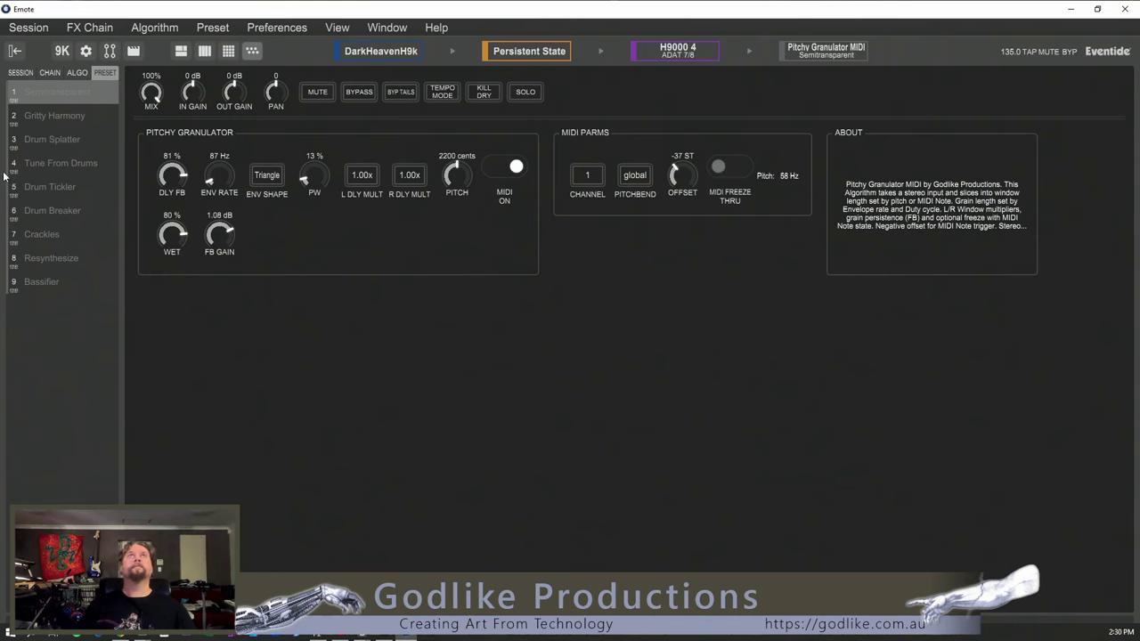
Step: Load the Gritty Harmony preset and launch the Guitar Drop C clip on the 80s Beat track in Ableton Live
{"action": "left_click", "coordinate": [59, 115]}
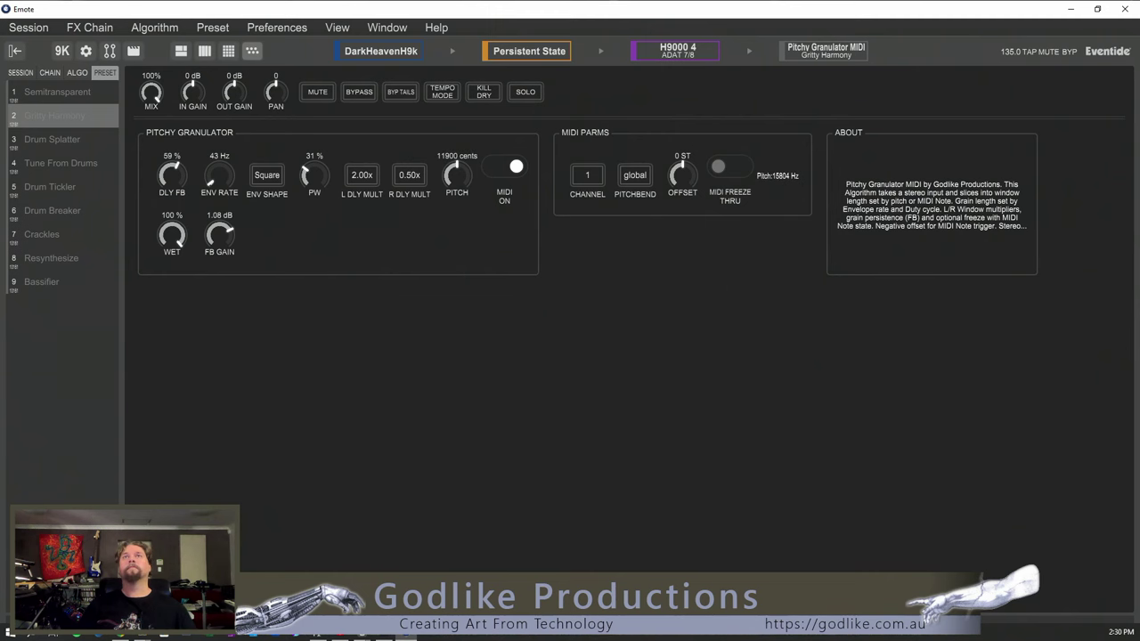
{"action": "key", "text": "alt+Tab"}
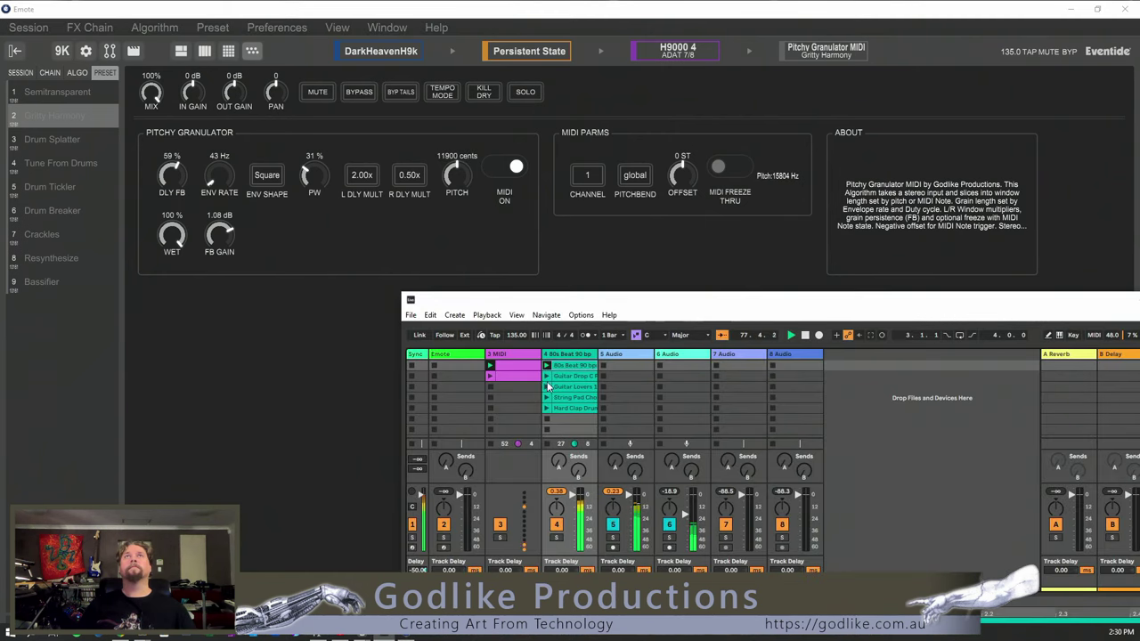
{"action": "scroll", "coordinate": [545, 373], "scroll_direction": "down", "scroll_amount": 1}
{"action": "left_click", "coordinate": [546, 377]}
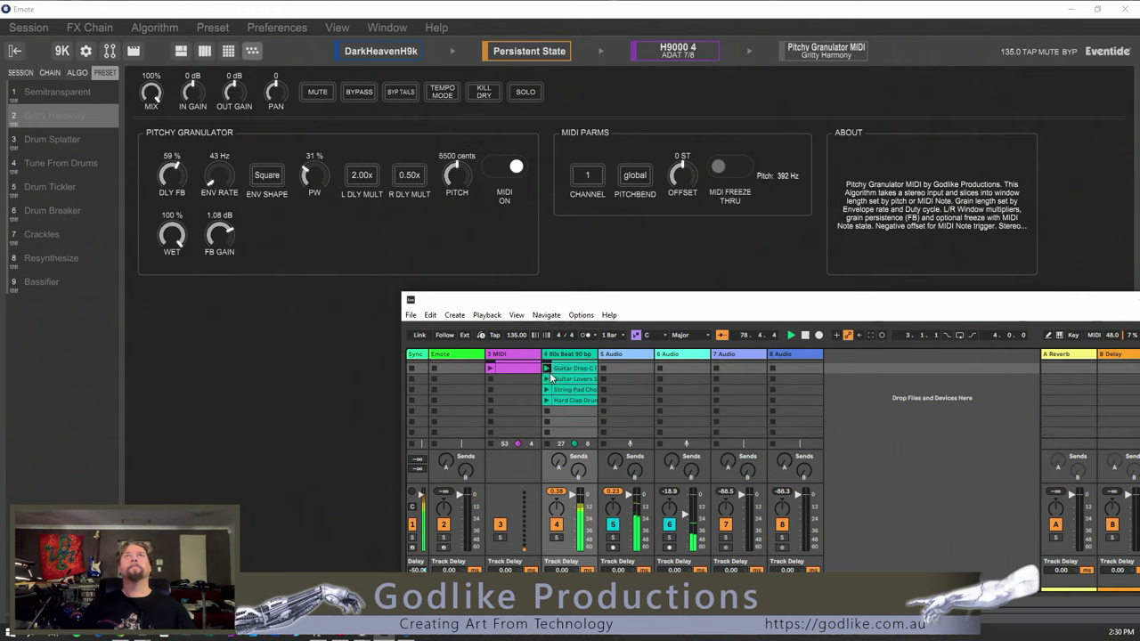
{"action": "scroll", "coordinate": [843, 418], "scroll_direction": "up", "scroll_amount": 1}
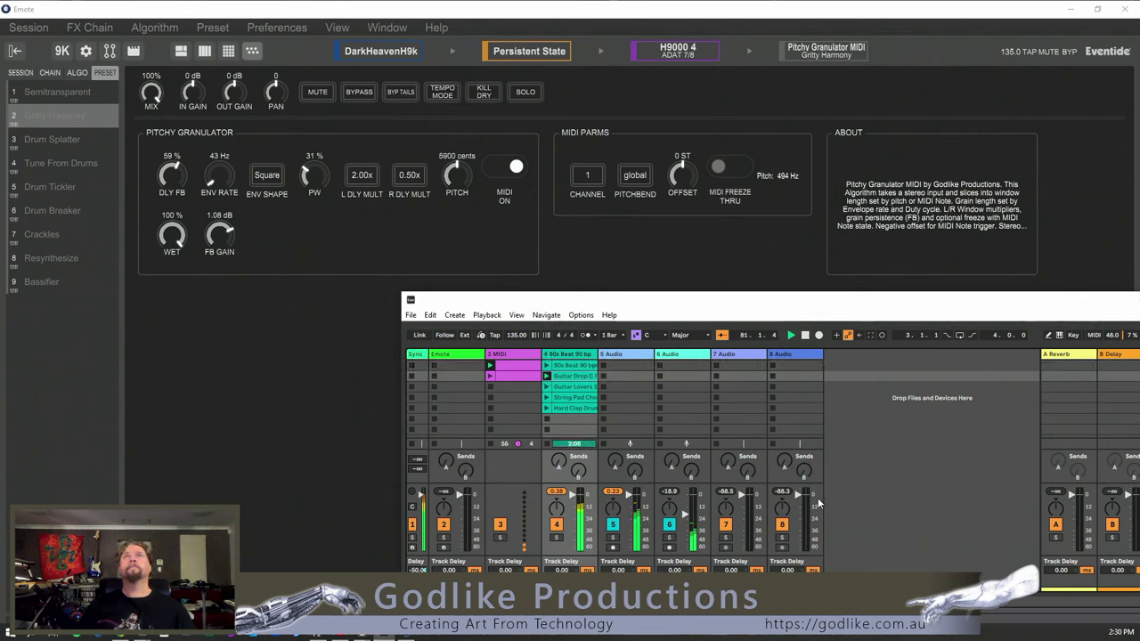
Step: Move the Ableton Live window higher over Emote and adjust the divider between the mixer and the clip editor
{"action": "left_click_drag", "start_coordinate": [814, 304], "coordinate": [791, 235]}
{"action": "left_click_drag", "start_coordinate": [846, 525], "coordinate": [846, 534]}
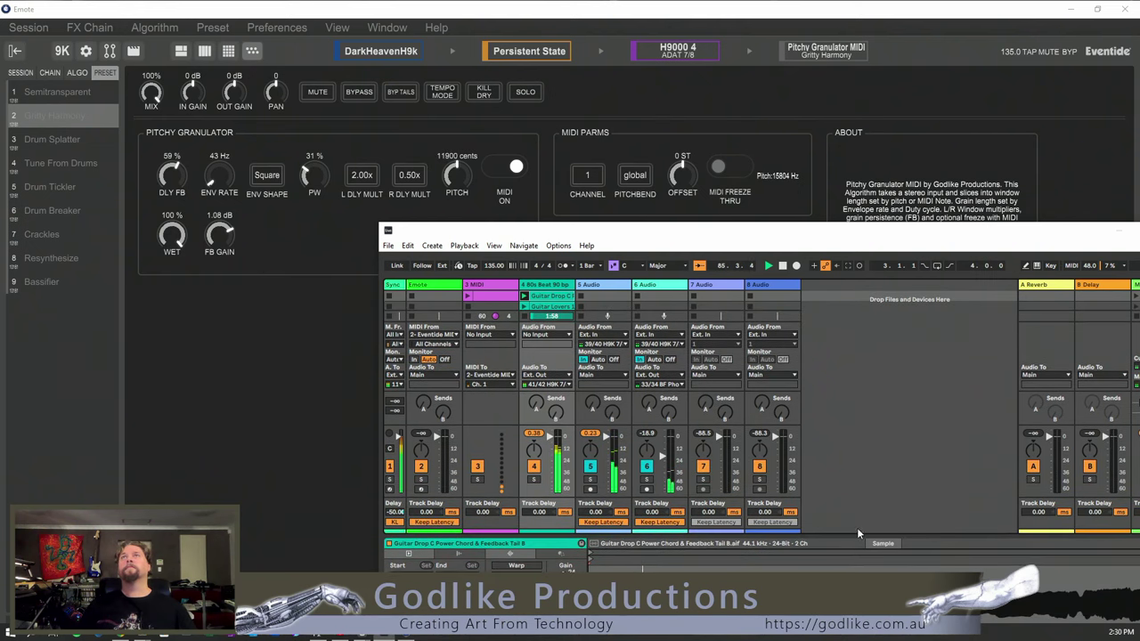